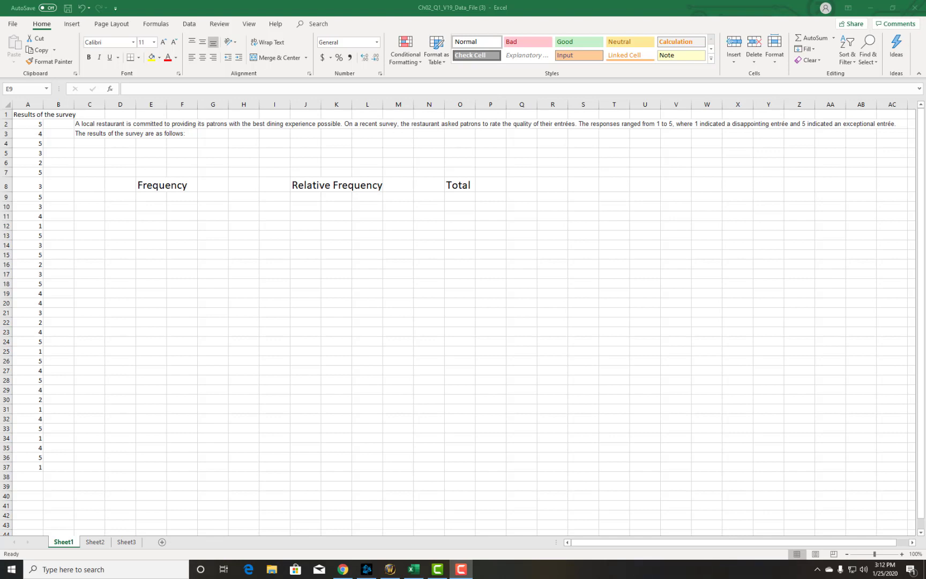
# Step: Enter a COUNTIF formula in E9 that counts the 5 ratings in A2:A37
pyautogui.doubleClick(154, 196)
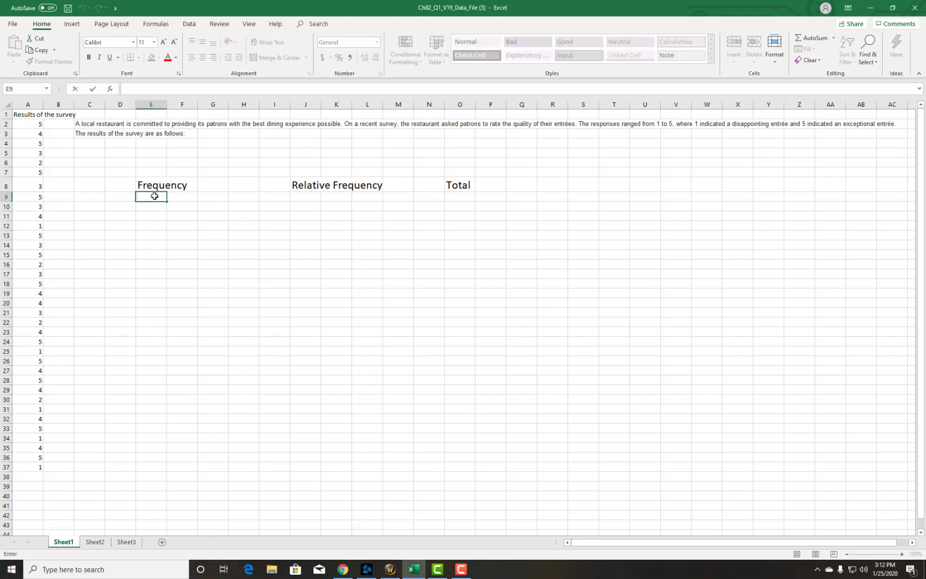
pyautogui.write('=count')
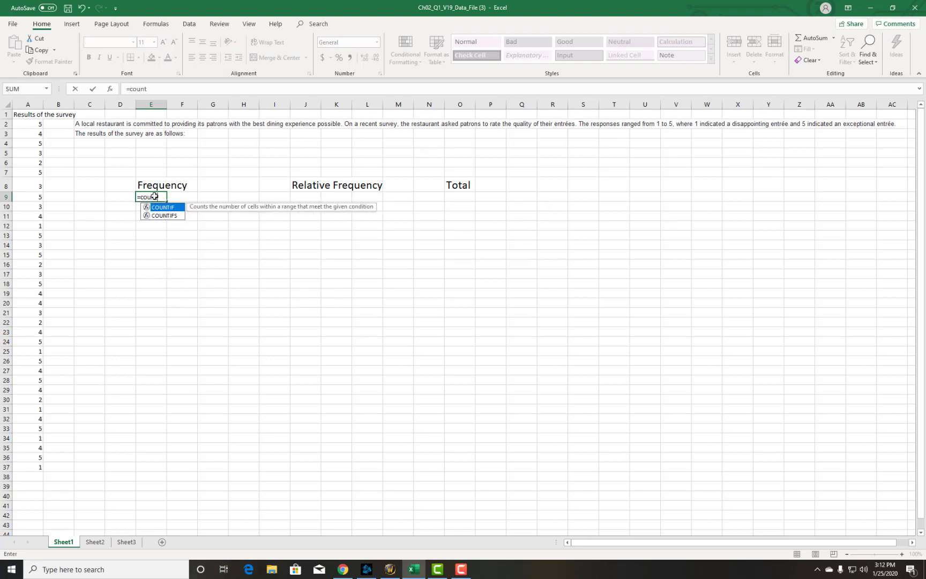
pyautogui.write('if(')
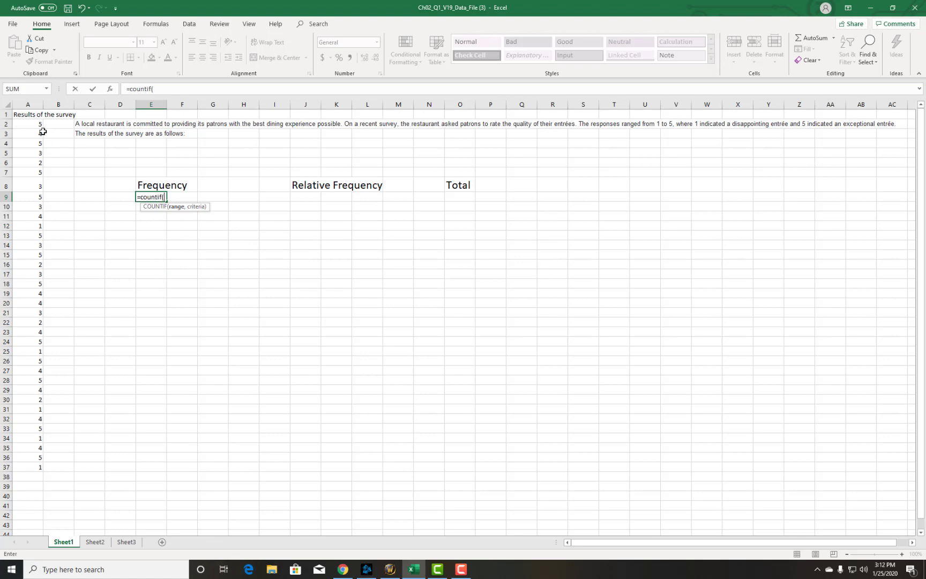
pyautogui.moveTo(35, 122); pyautogui.dragTo(36, 465)
pyautogui.write(',')
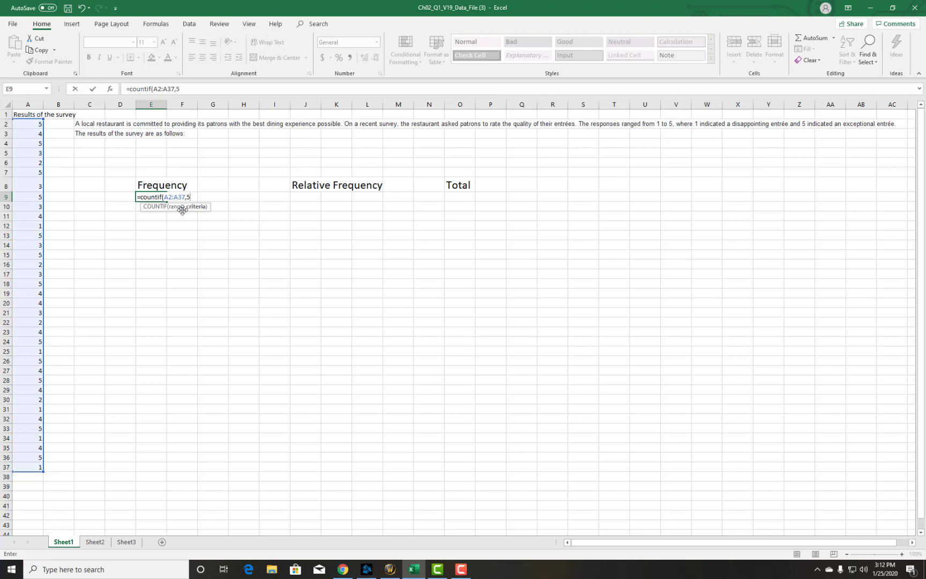
pyautogui.write('5)')
pyautogui.press('Return')
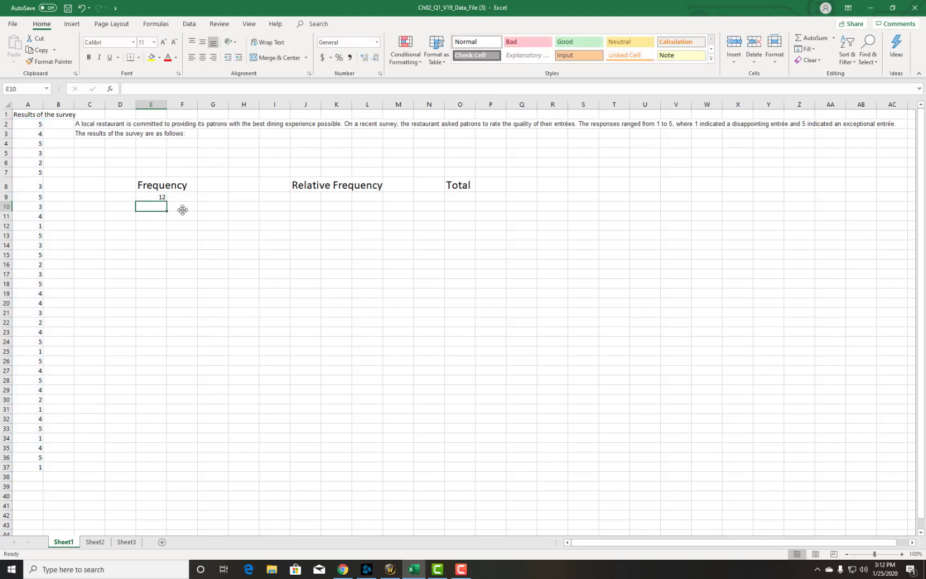
# Step: Copy the COUNTIF formula from E9 to E10, and from E10 to E11
pyautogui.click(150, 198)
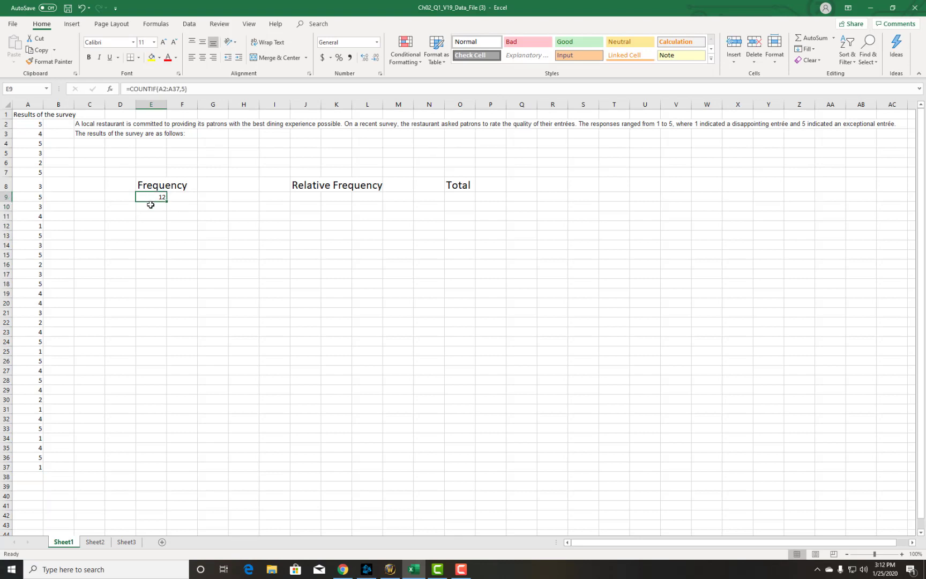
pyautogui.hotkey('ctrl', 'c')
pyautogui.click(150, 206)
pyautogui.hotkey('ctrl', 'v')
pyautogui.click(151, 216)
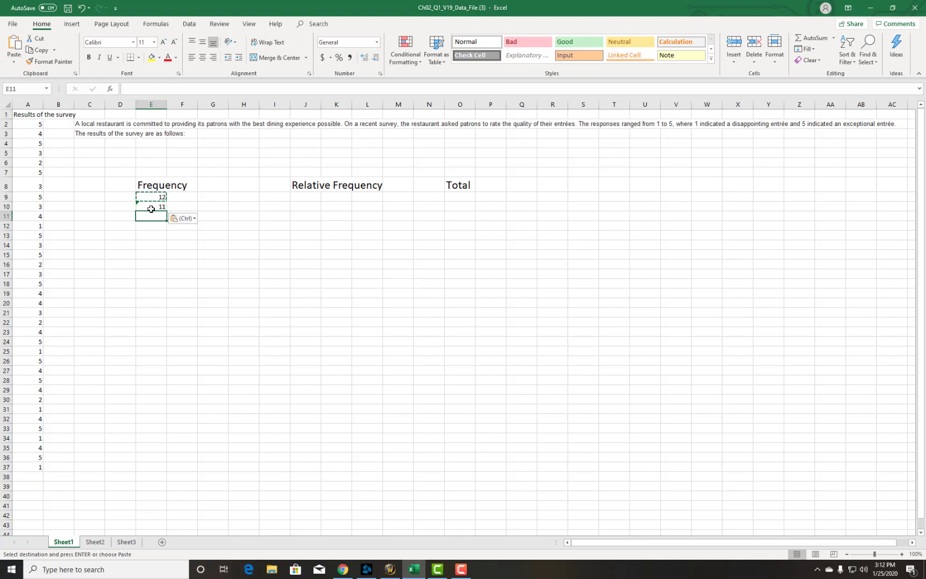
pyautogui.click(150, 207)
pyautogui.hotkey('ctrl', 'c')
pyautogui.click(151, 216)
pyautogui.hotkey('ctrl', 'v')
# Step: Copy the COUNTIF formula from E11 to E12, and from E12 to E13
pyautogui.click(151, 232)
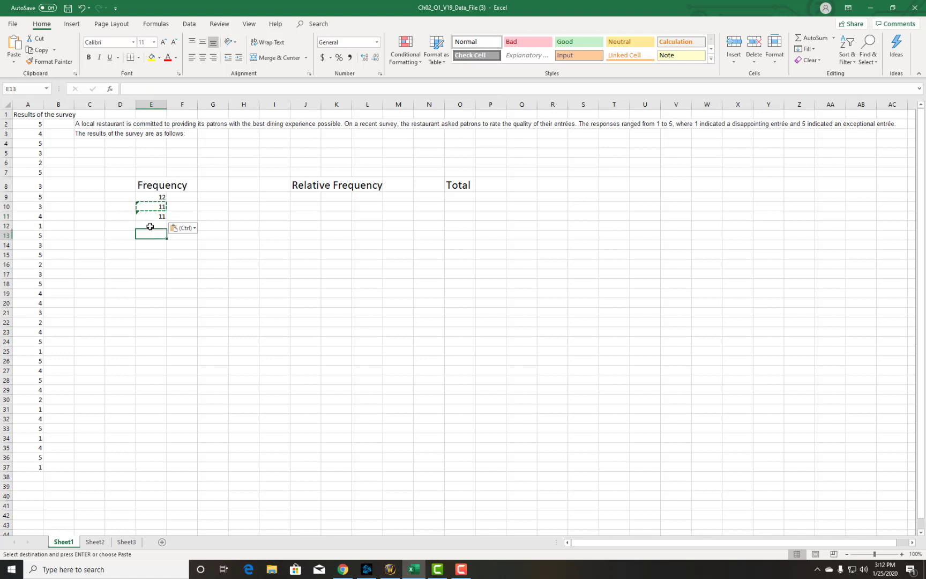
pyautogui.click(150, 226)
pyautogui.click(150, 216)
pyautogui.hotkey('ctrl', 'c')
pyautogui.click(152, 225)
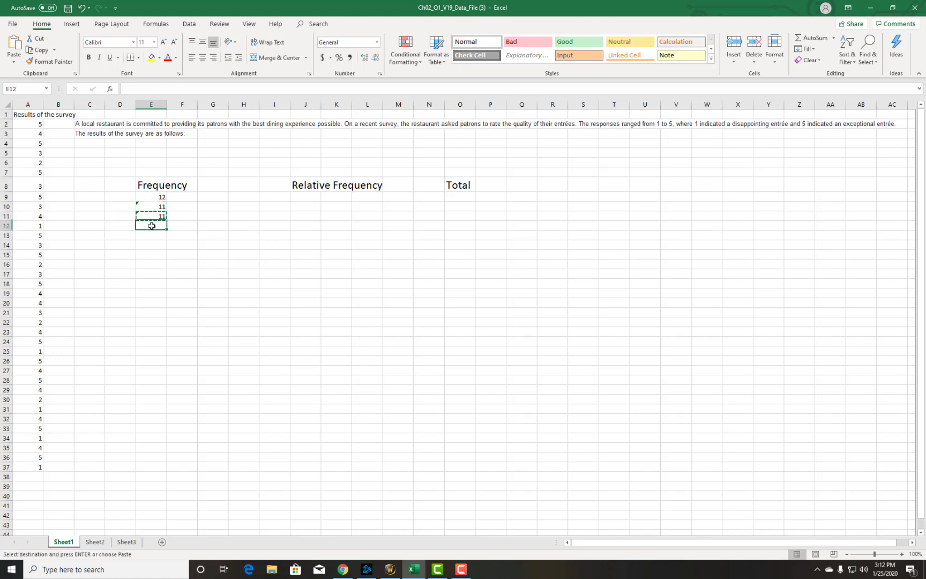
pyautogui.hotkey('ctrl', 'v')
pyautogui.click(151, 236)
pyautogui.click(152, 227)
pyautogui.hotkey('ctrl', 'c')
pyautogui.click(152, 236)
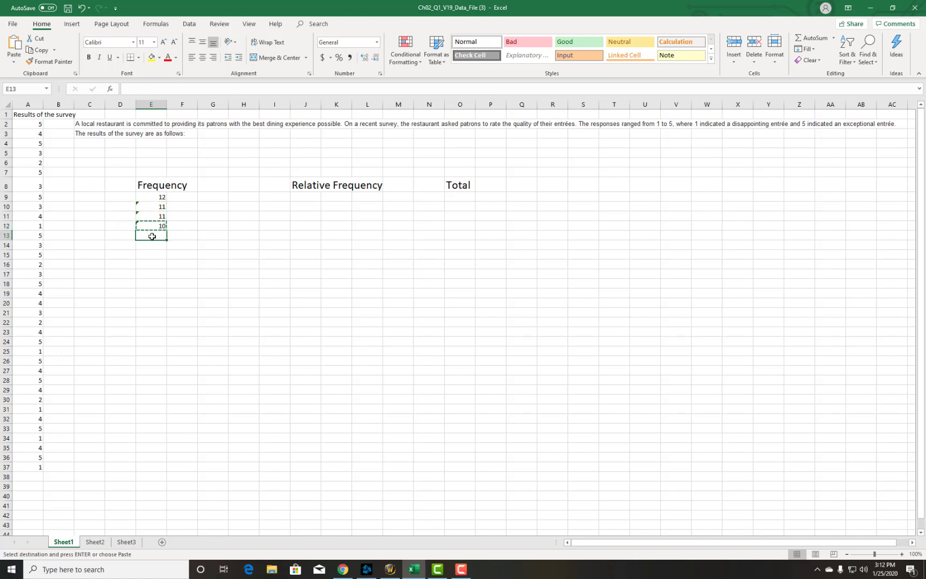
pyautogui.hotkey('ctrl', 'v')
# Step: Set the COUNTIF criterion in E10 to 4
pyautogui.click(149, 264)
pyautogui.click(150, 197)
pyautogui.click(150, 207)
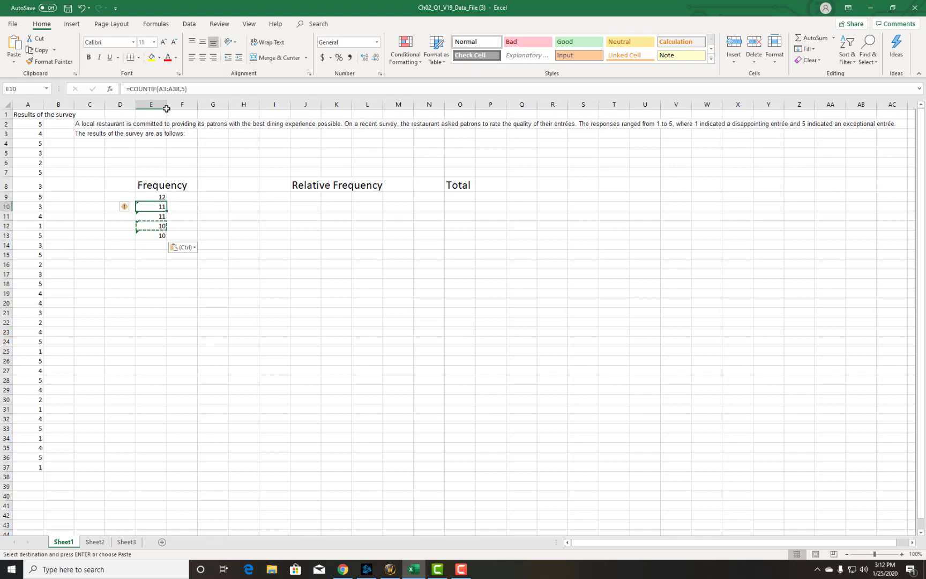
pyautogui.press('F2')
pyautogui.press('BackSpace')
pyautogui.press('BackSpace')
pyautogui.write('4)')
pyautogui.press('Return')
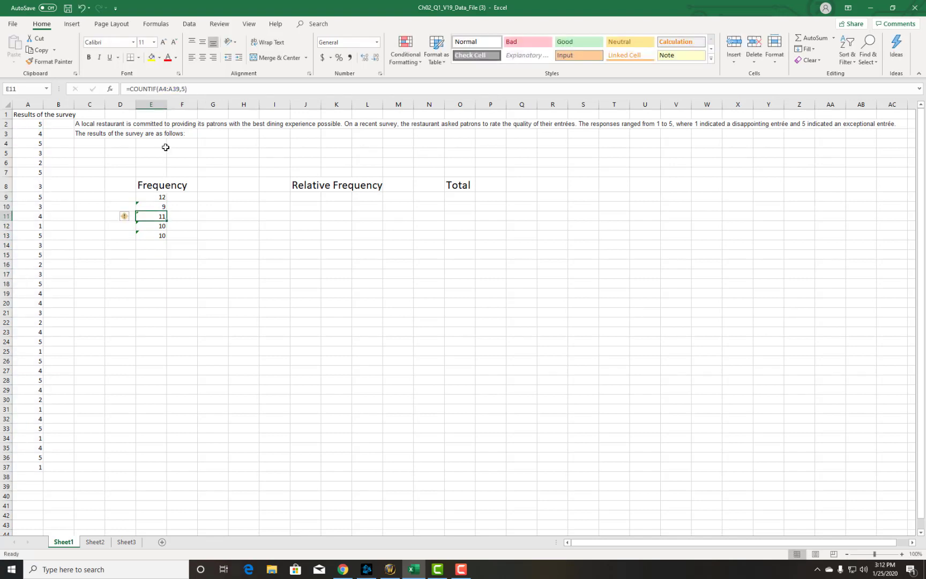
# Step: Set the COUNTIF criterion to 3 in E11 and to 2 in E12
pyautogui.click(186, 89)
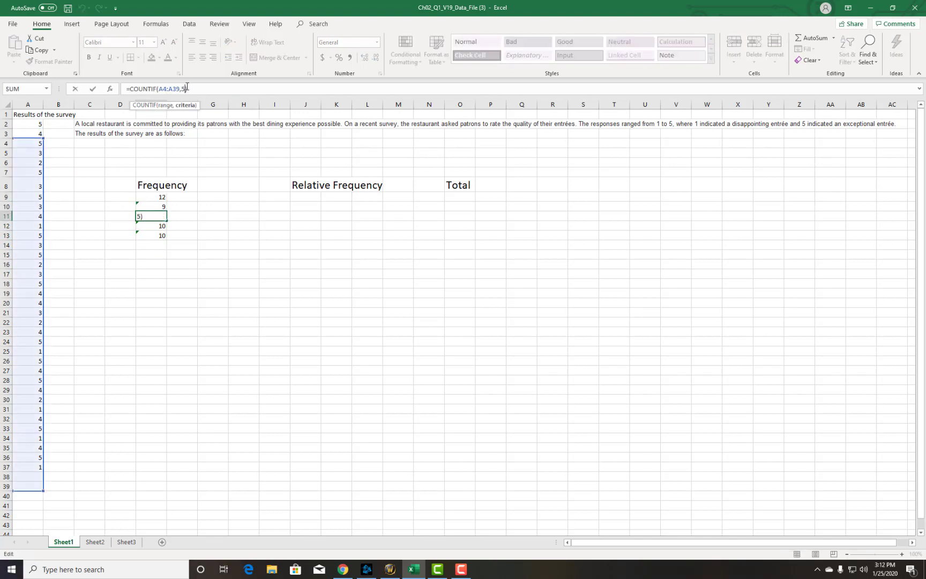
pyautogui.press('BackSpace')
pyautogui.write('3')
pyautogui.press('Return')
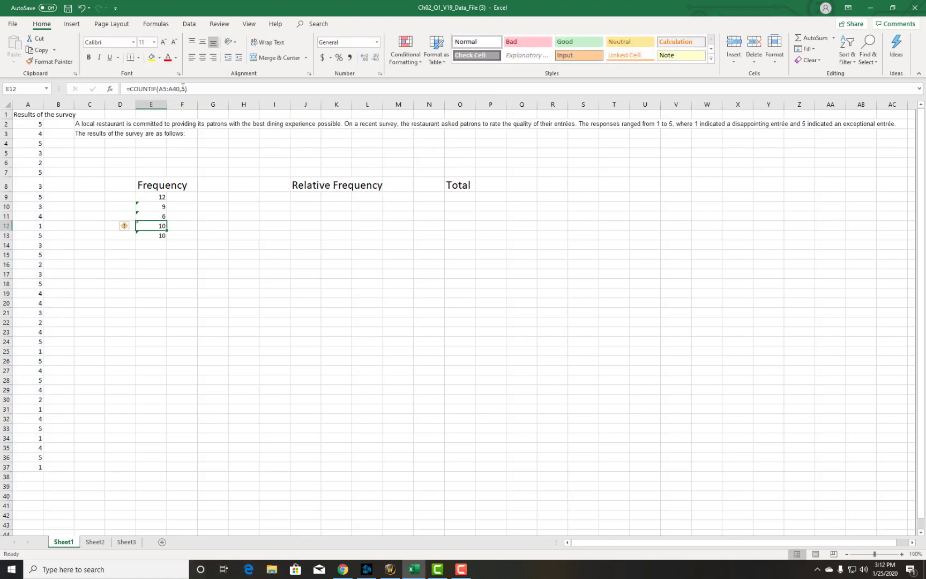
pyautogui.click(184, 88)
pyautogui.press('BackSpace')
pyautogui.write('2')
pyautogui.press('Return')
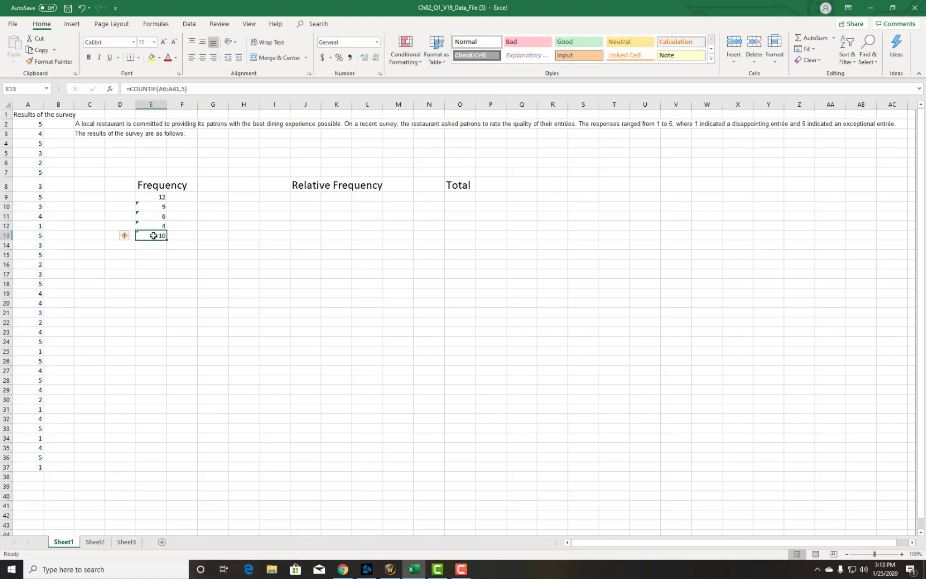
# Step: Set the COUNTIF criterion in E13 to 1
pyautogui.click(185, 88)
pyautogui.press('BackSpace')
pyautogui.write('1')
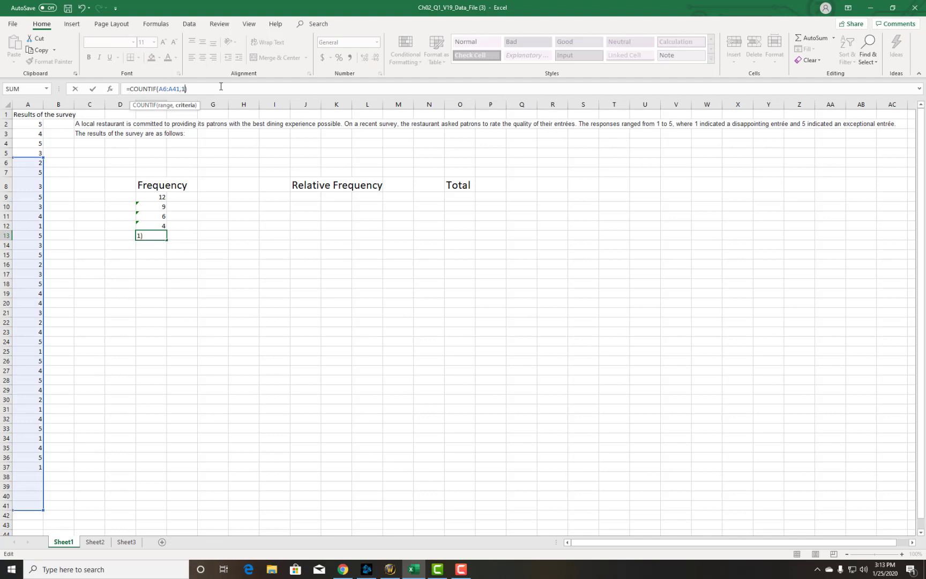
pyautogui.press('Return')
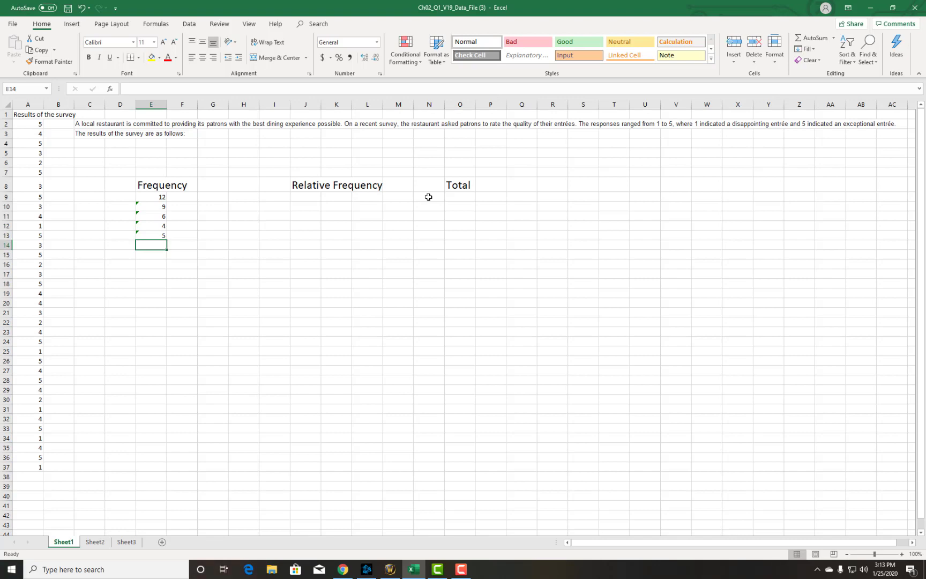
# Step: Sum the frequencies in E9:E13 in cell O9 under the Total heading
pyautogui.click(449, 197)
pyautogui.write('=sum(')
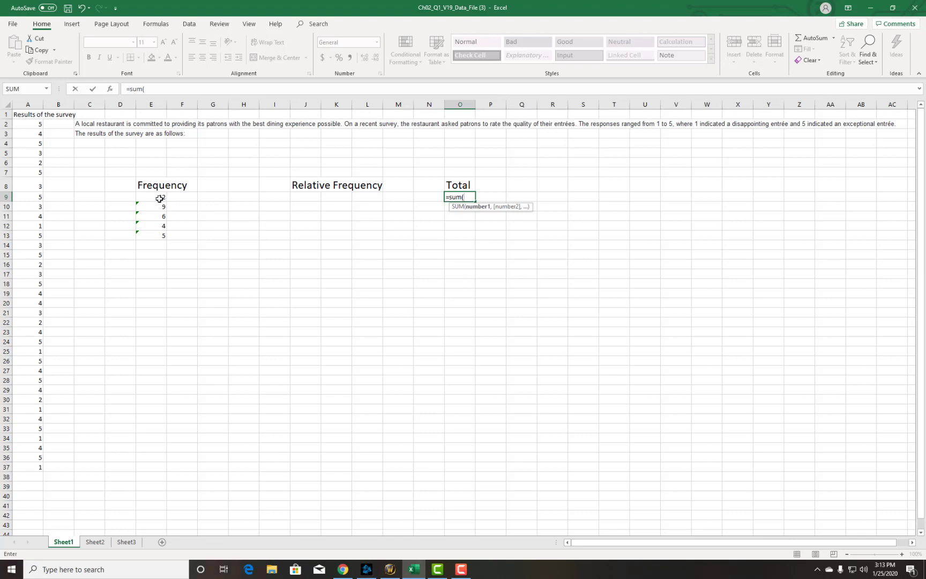
pyautogui.moveTo(159, 199); pyautogui.dragTo(159, 238)
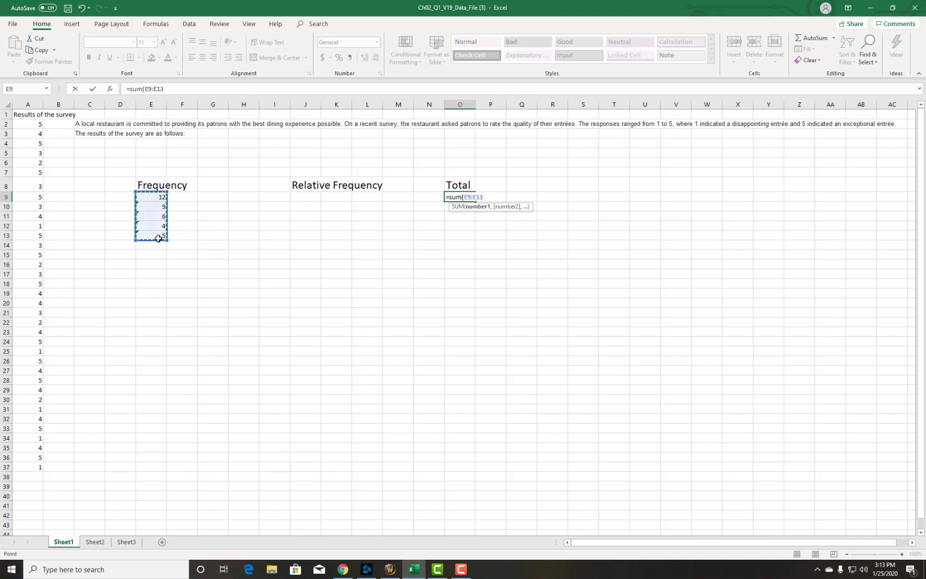
pyautogui.press('Return')
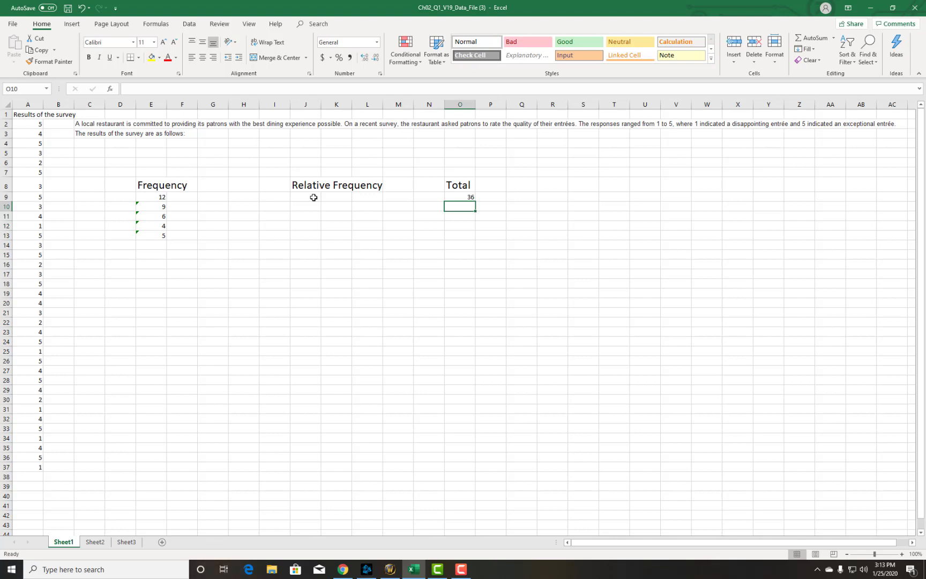
# Step: Calculate the first relative frequency in J9 with a SUM formula dividing E9 by O9
pyautogui.click(314, 197)
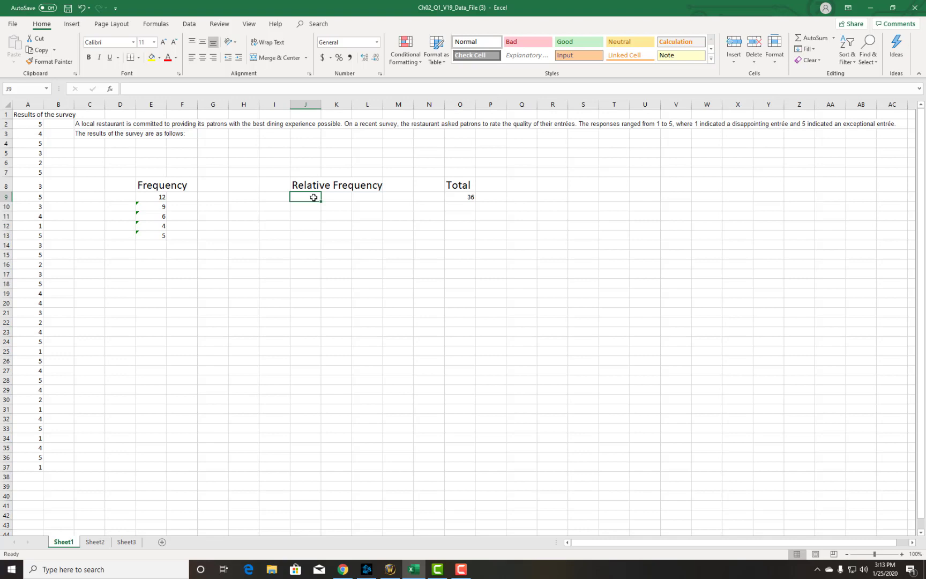
pyautogui.write('=sum(')
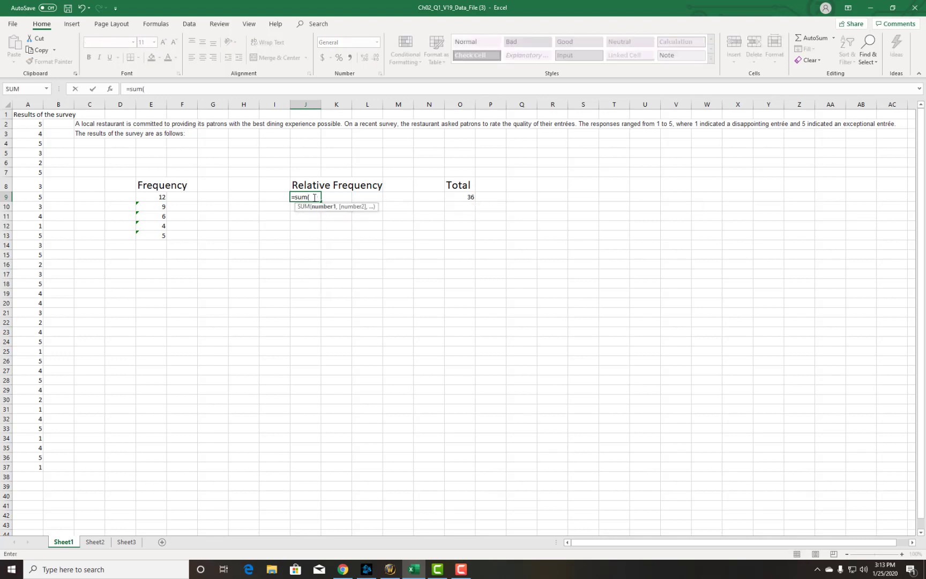
pyautogui.click(158, 198)
pyautogui.write('/')
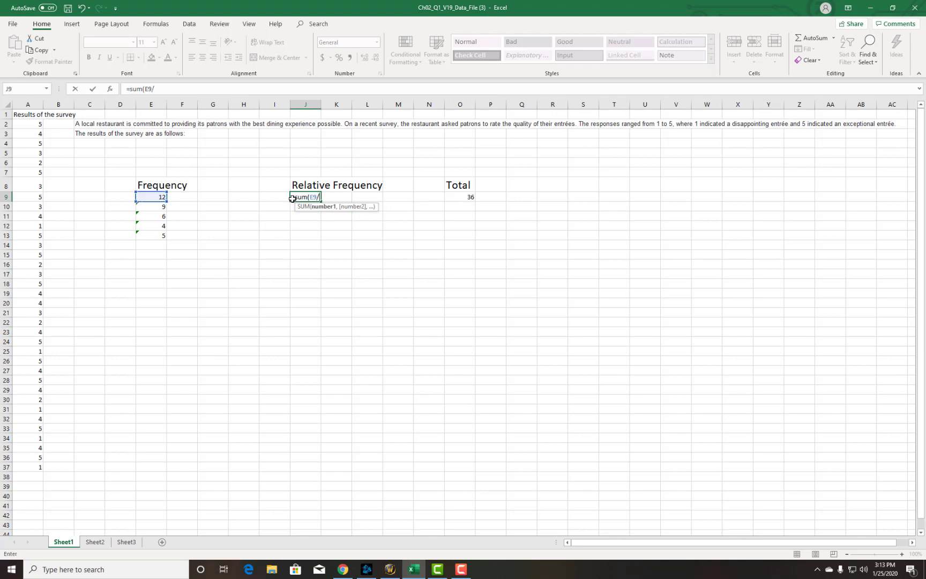
pyautogui.click(466, 198)
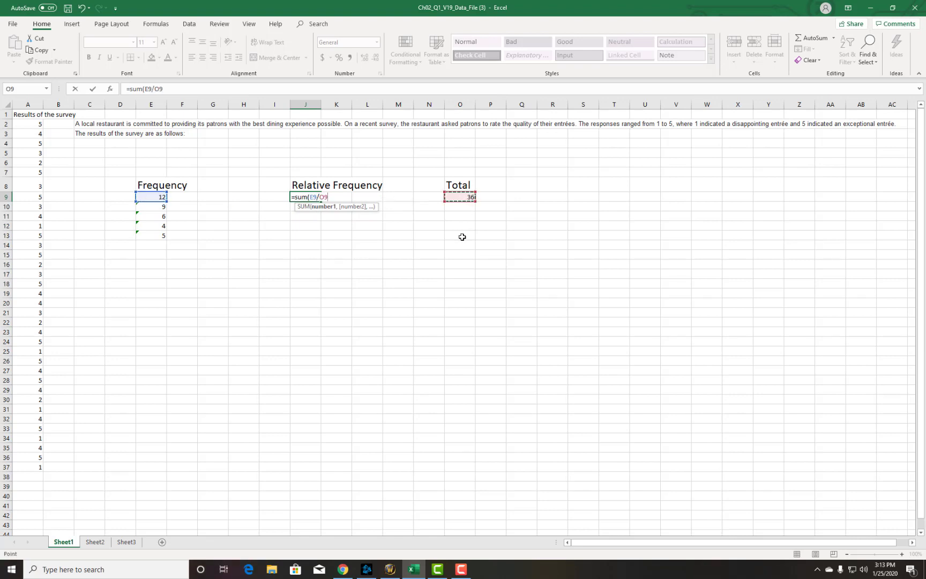
pyautogui.press('Return')
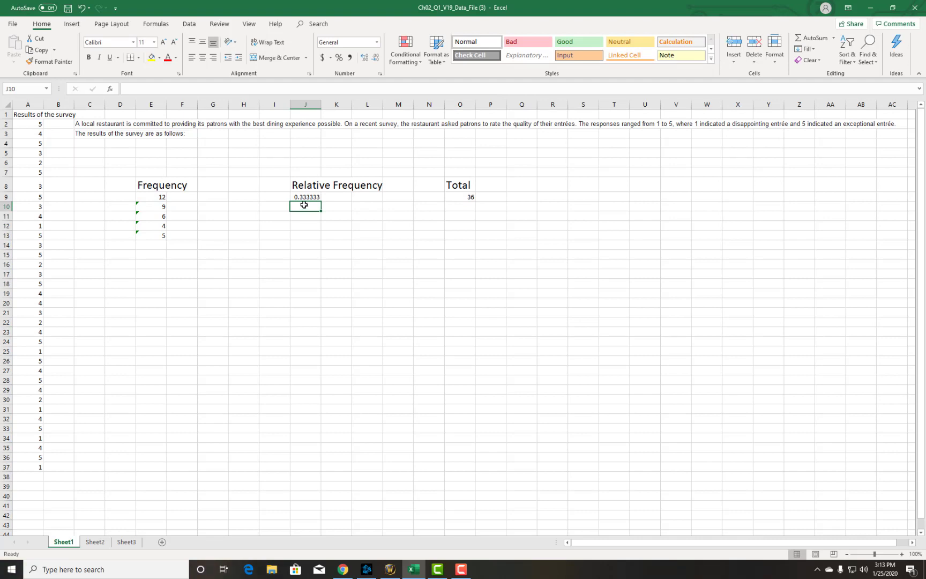
# Step: Calculate the second relative frequency in J10 with a SUM formula dividing E10 by O9
pyautogui.write('=sum(')
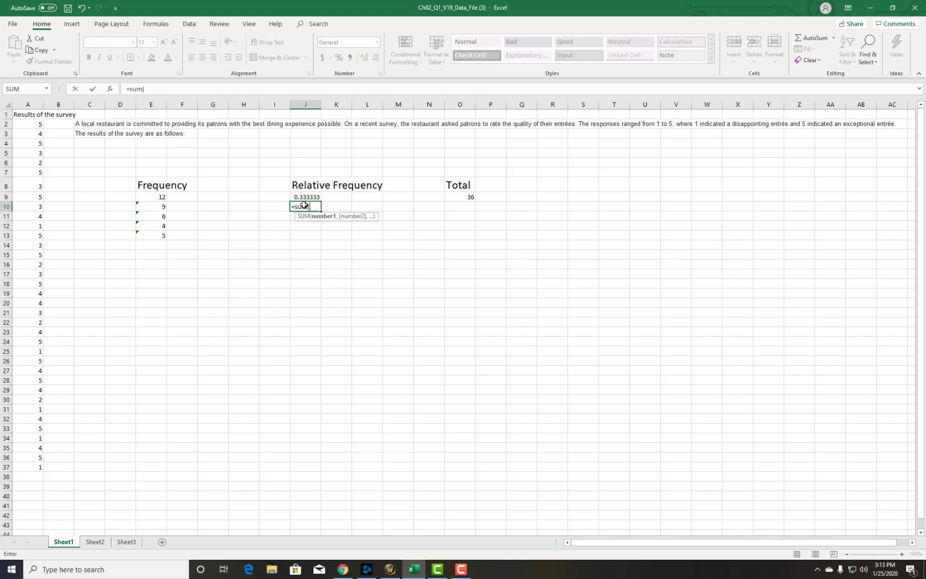
pyautogui.click(160, 206)
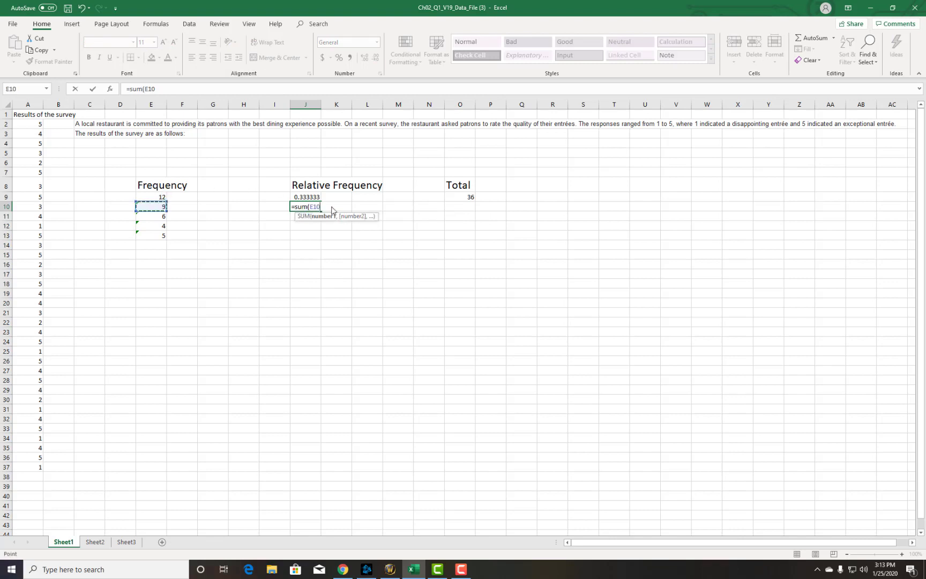
pyautogui.write('/')
pyautogui.click(455, 195)
pyautogui.press('Return')
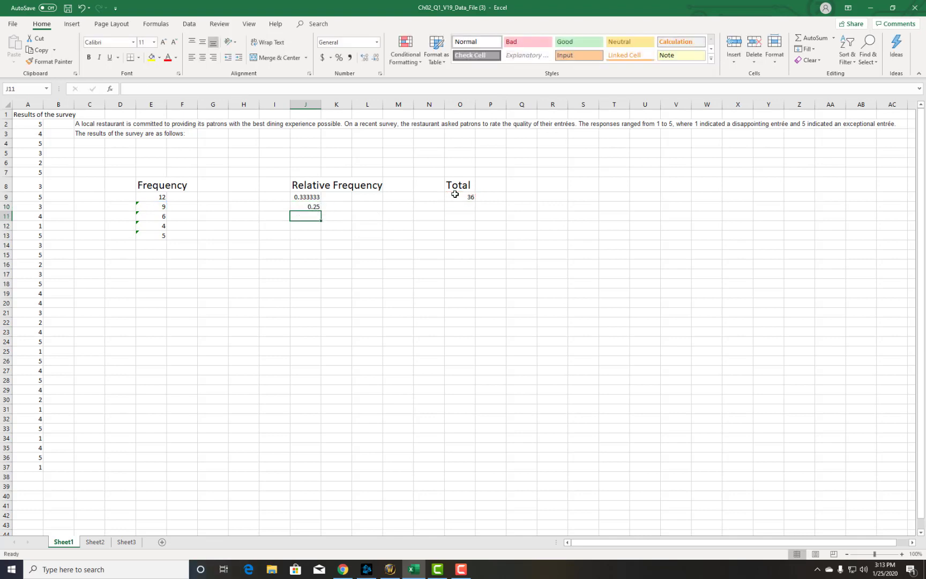
# Step: Copy the relative frequency formula from J10 into J11, J12 and J13
pyautogui.click(314, 206)
pyautogui.hotkey('ctrl', 'c')
pyautogui.click(312, 221)
pyautogui.hotkey('ctrl', 'v')
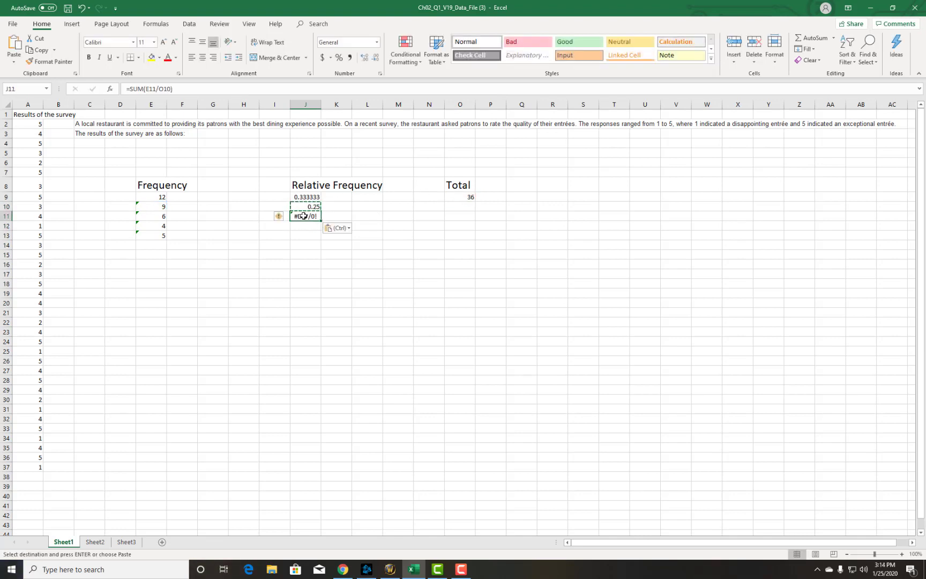
pyautogui.click(308, 209)
pyautogui.hotkey('ctrl', 'c')
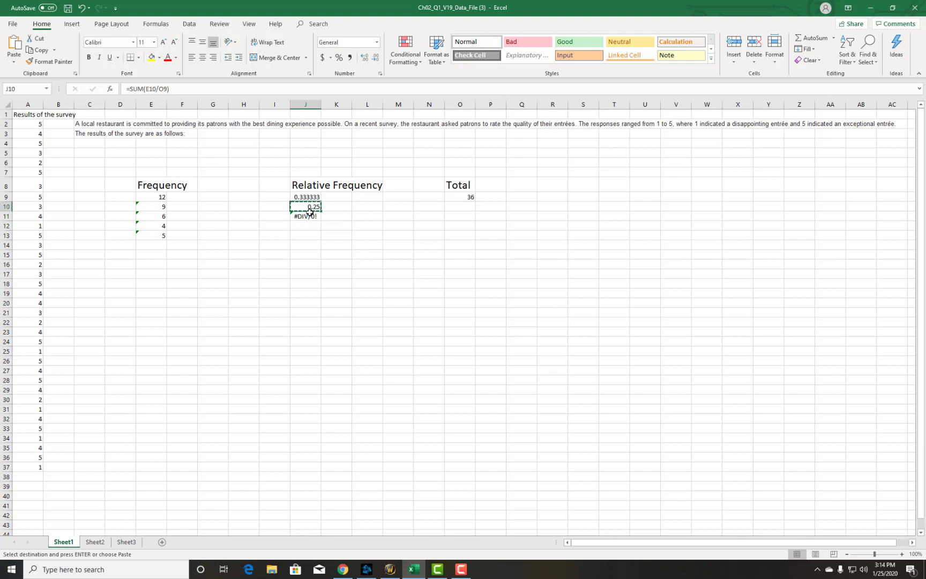
pyautogui.click(306, 216)
pyautogui.hotkey('ctrl', 'v')
pyautogui.click(308, 226)
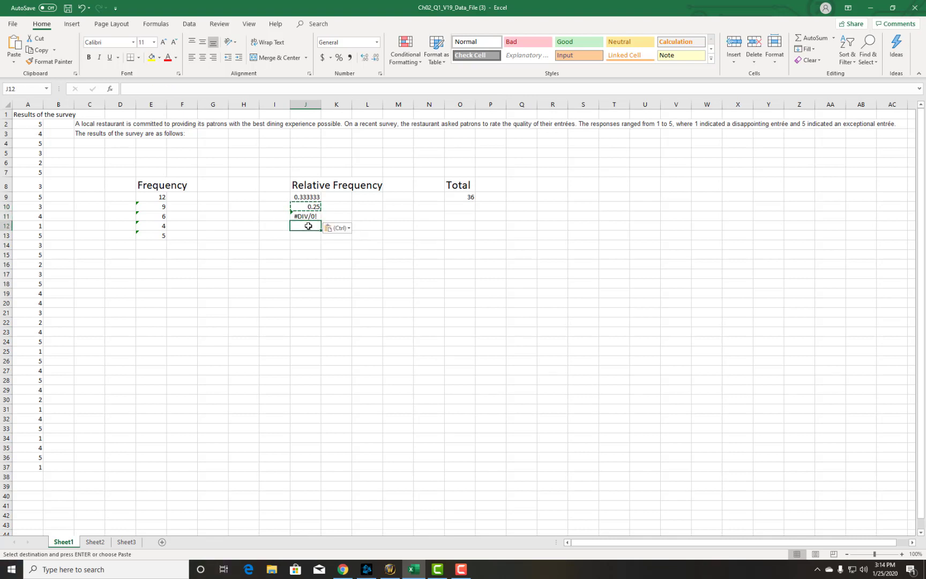
pyautogui.hotkey('ctrl', 'v')
pyautogui.click(308, 235)
pyautogui.hotkey('ctrl', 'v')
# Step: Correct the relative frequency formula in J11 so that it divides E11 by the total in O9
pyautogui.click(312, 216)
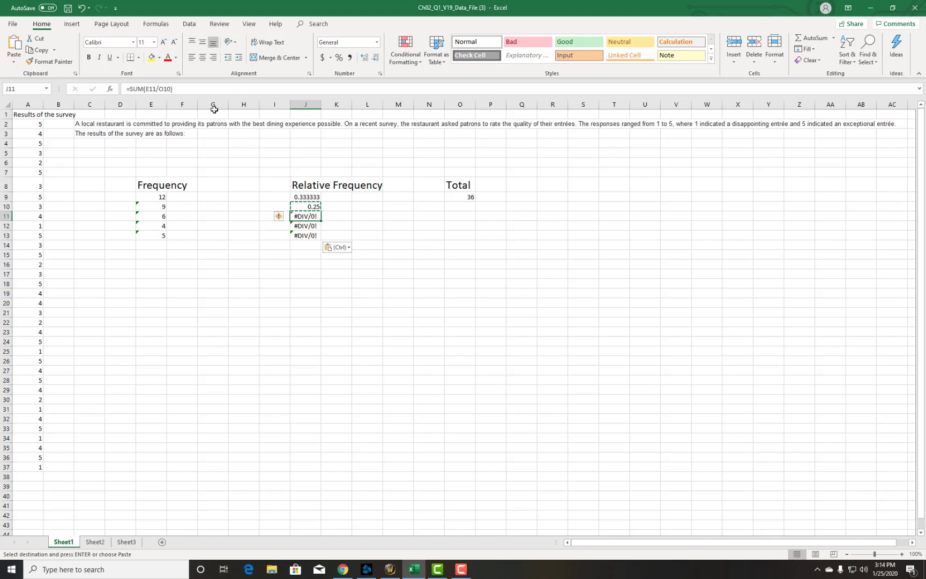
pyautogui.click(176, 90)
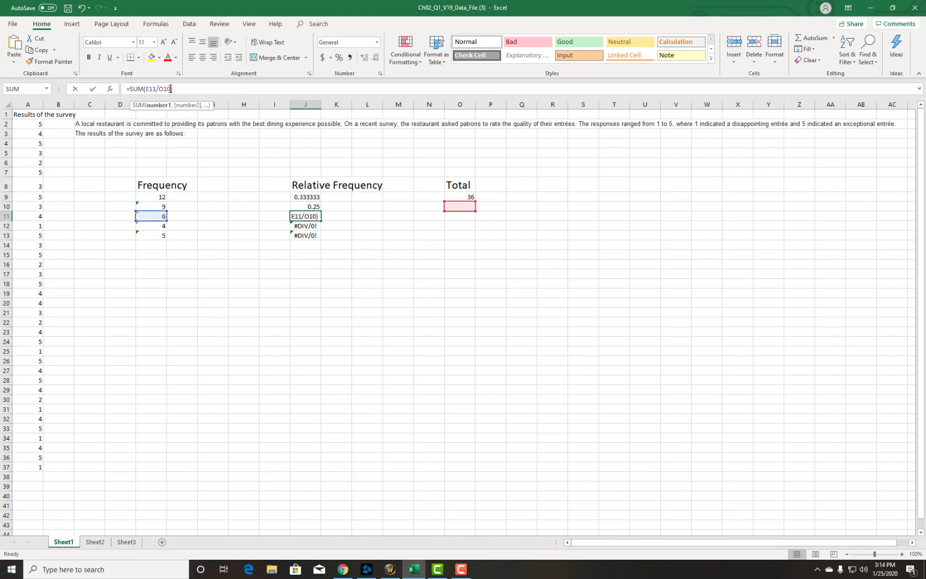
pyautogui.click(314, 217)
pyautogui.press('BackSpace')
pyautogui.press('BackSpace')
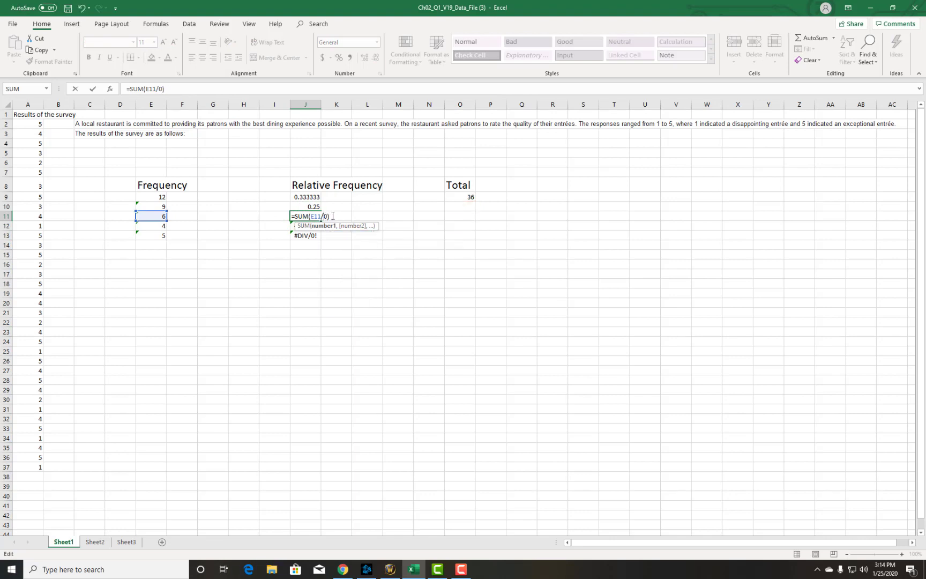
pyautogui.press('BackSpace')
pyautogui.press('BackSpace')
pyautogui.press('BackSpace')
pyautogui.press('BackSpace')
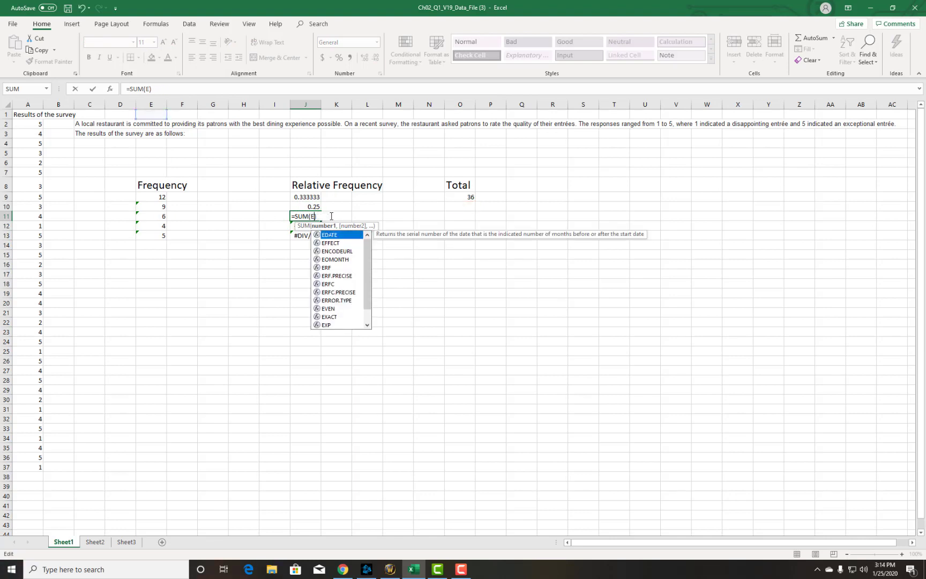
pyautogui.click(157, 216)
pyautogui.write('/')
pyautogui.click(469, 196)
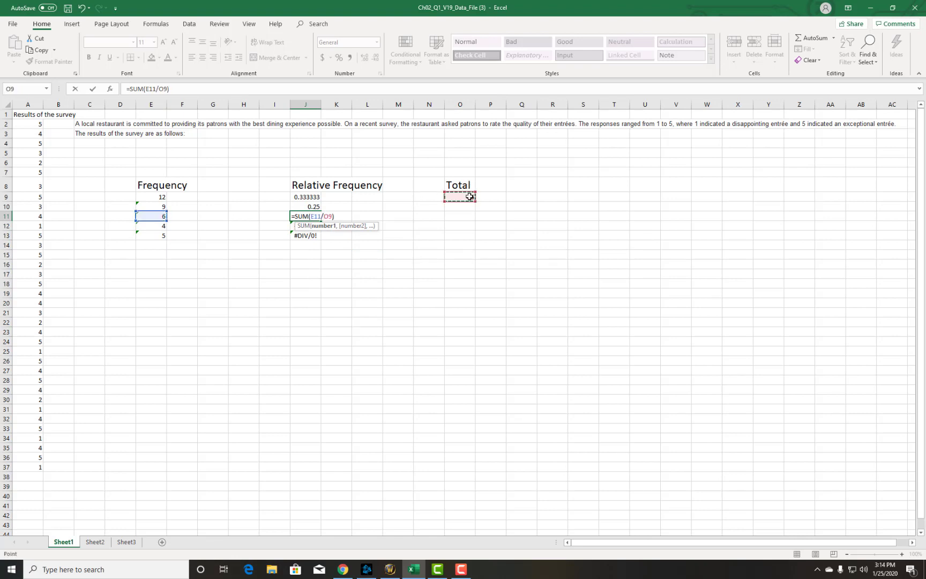
pyautogui.press('Return')
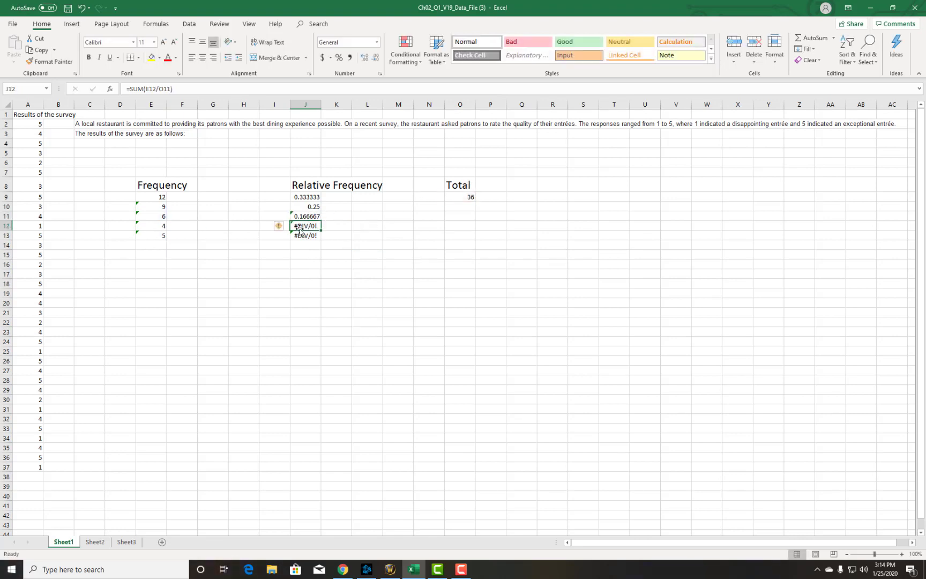
# Step: Try to correct the formula in J12 by reselecting E12 as its numerator
pyautogui.click(170, 89)
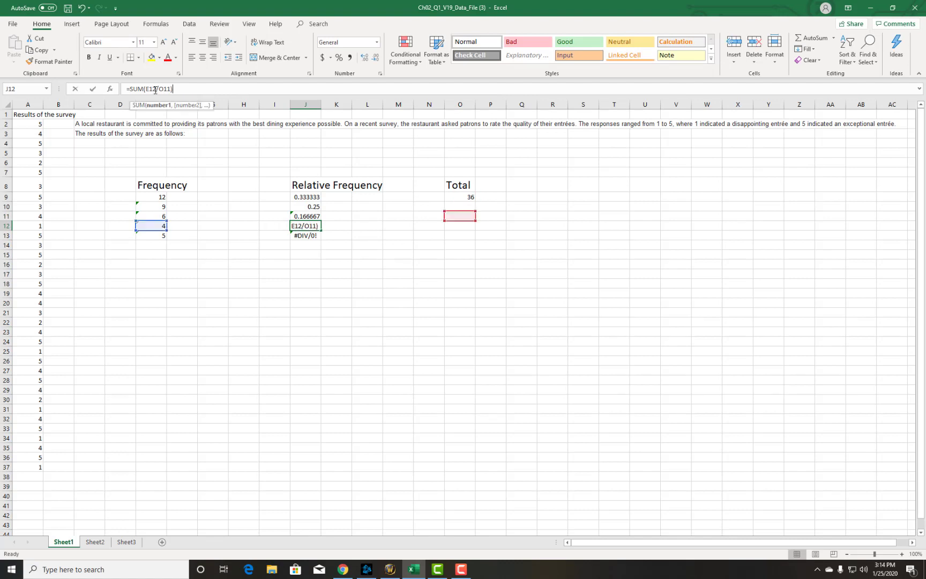
pyautogui.click(155, 90)
pyautogui.press('BackSpace')
pyautogui.press('BackSpace')
pyautogui.press('BackSpace')
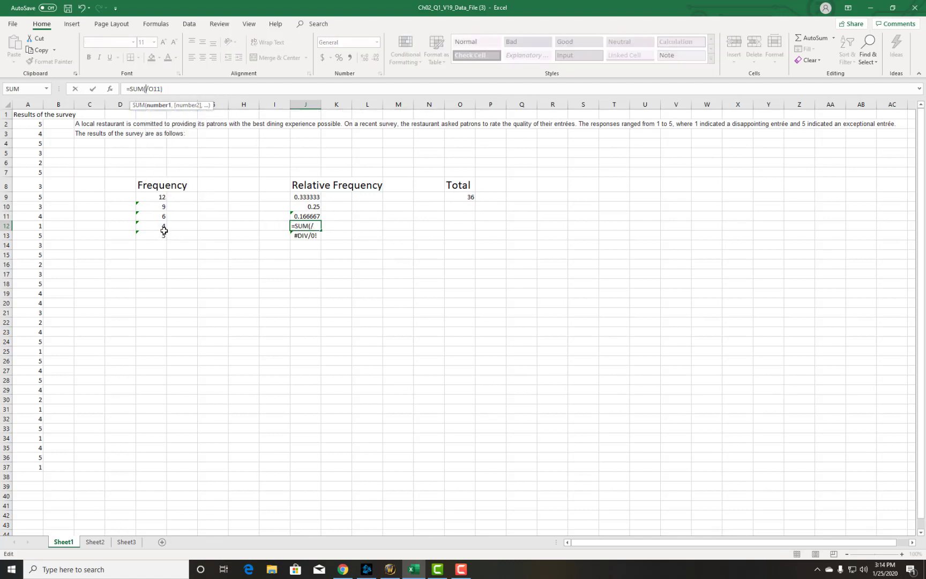
pyautogui.click(161, 227)
pyautogui.press('Return')
# Step: Change the divisor in the J12 relative frequency formula to the total in O9
pyautogui.click(311, 225)
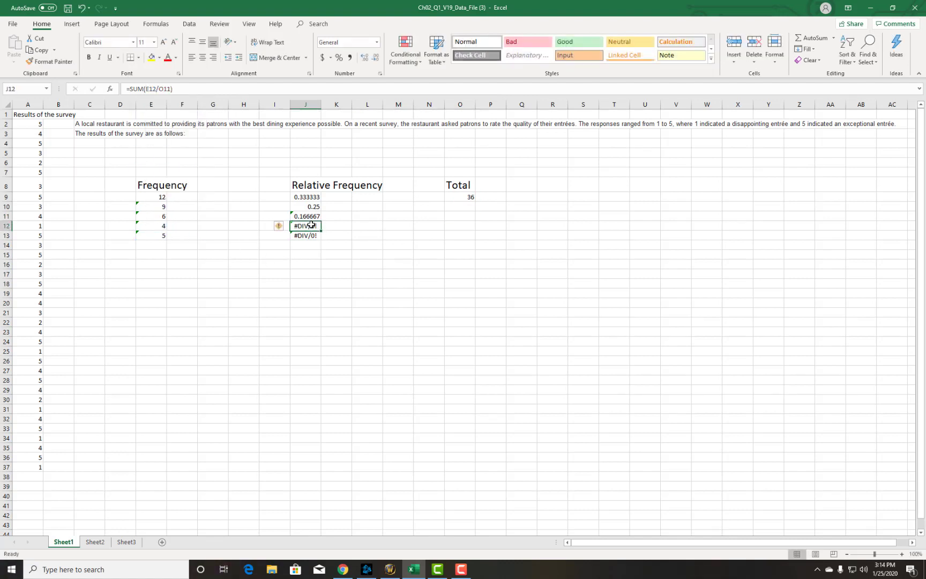
pyautogui.click(157, 89)
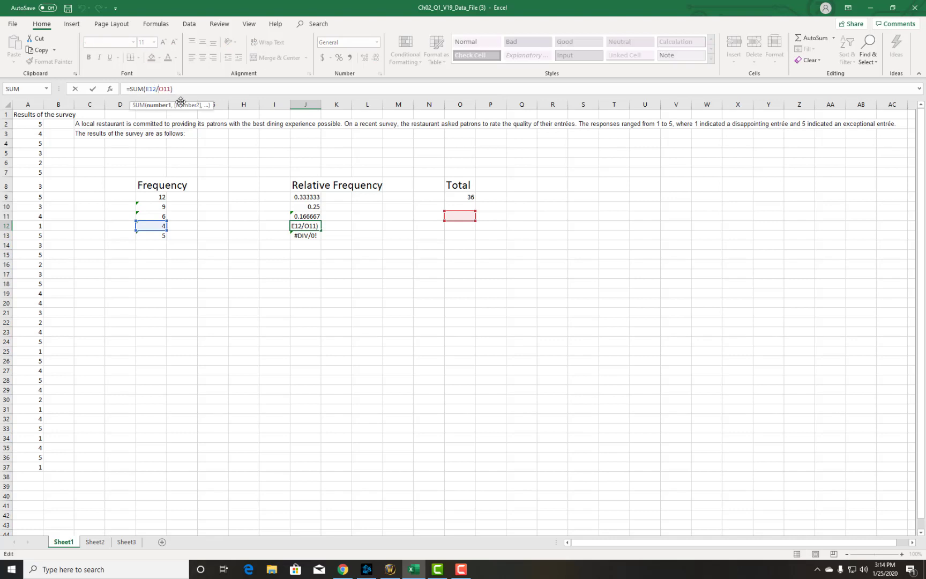
pyautogui.press('Right')
pyautogui.press('Right')
pyautogui.press('BackSpace')
pyautogui.press('Delete')
pyautogui.press('BackSpace')
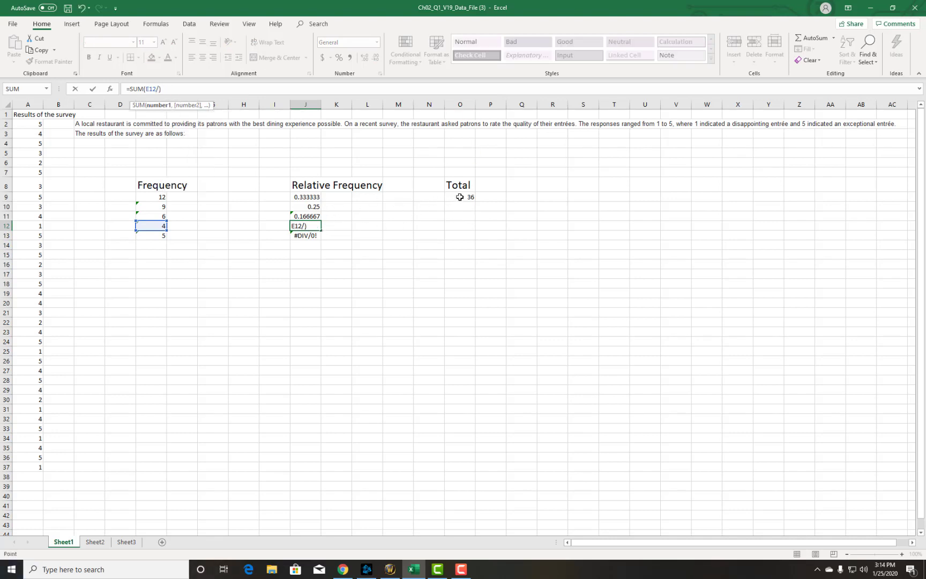
pyautogui.click(460, 196)
pyautogui.press('Return')
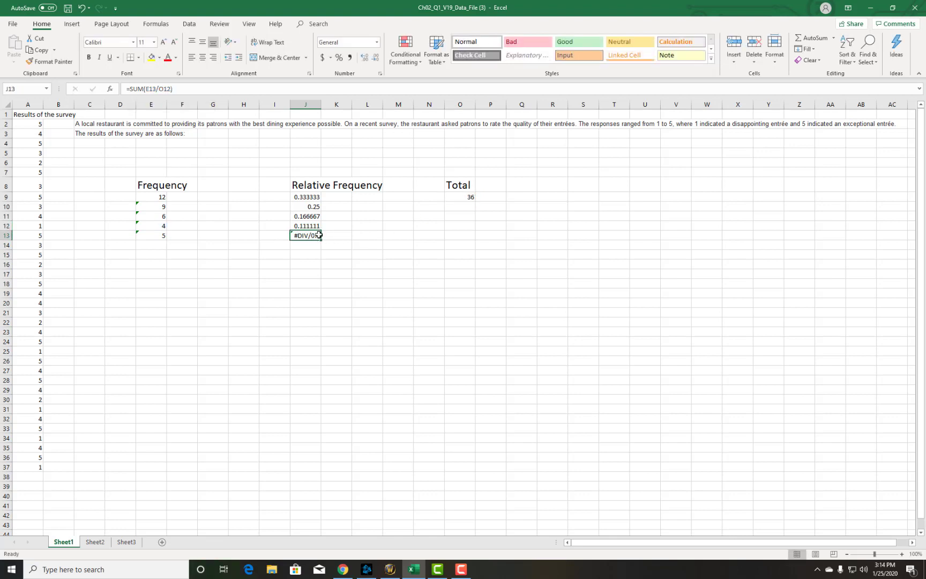
# Step: Change the divisor in the J13 relative frequency formula to the total in O9
pyautogui.click(158, 90)
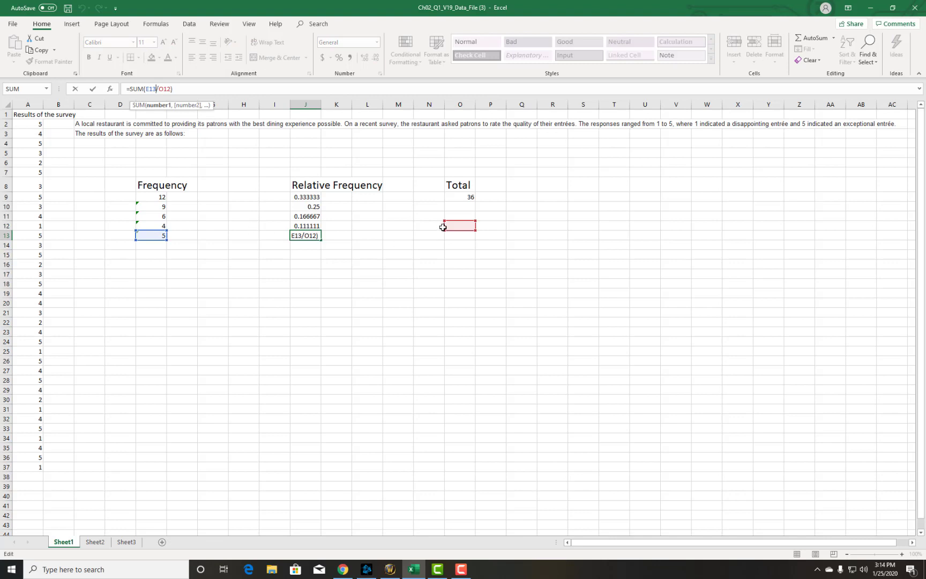
pyautogui.press('End')
pyautogui.press('BackSpace')
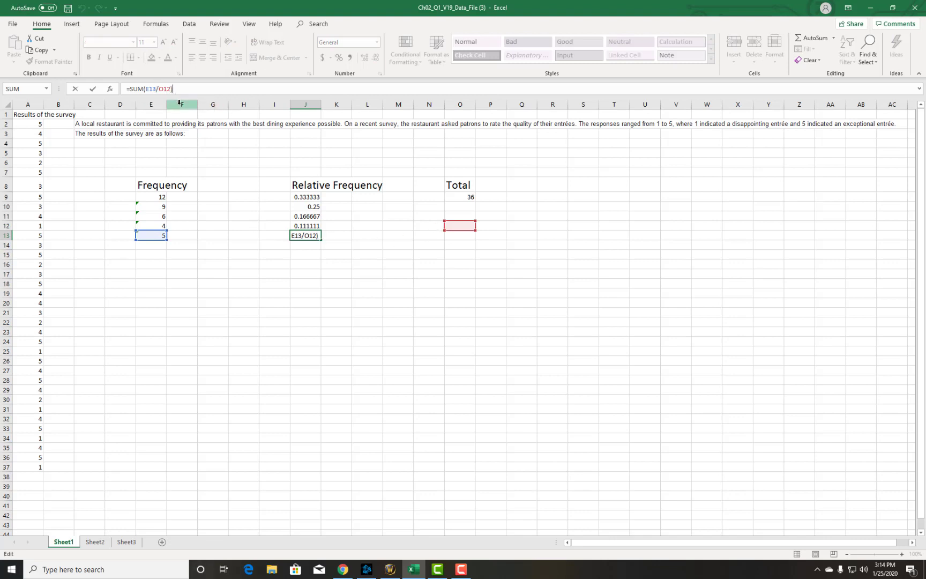
pyautogui.press('BackSpace')
pyautogui.press('BackSpace')
pyautogui.press('BackSpace')
pyautogui.click(469, 197)
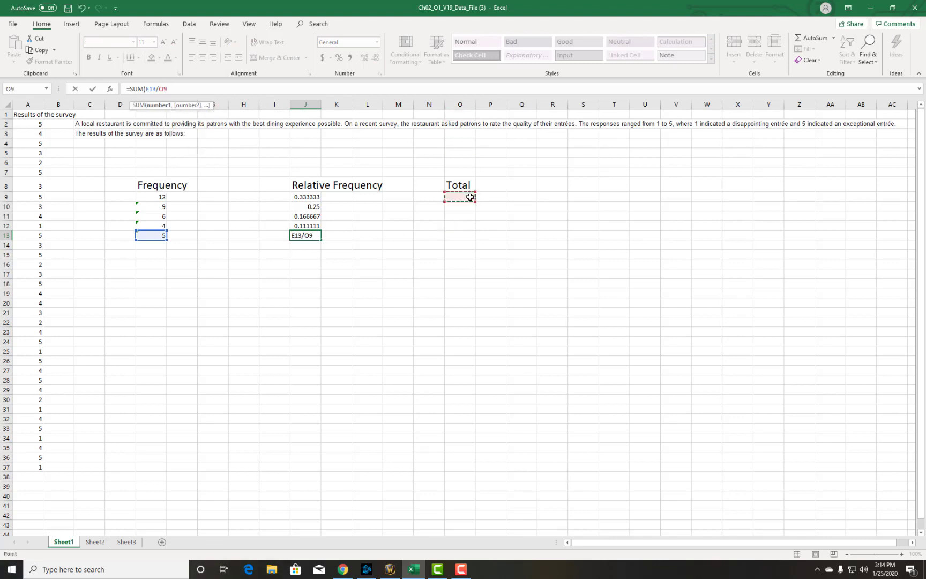
pyautogui.press('Return')
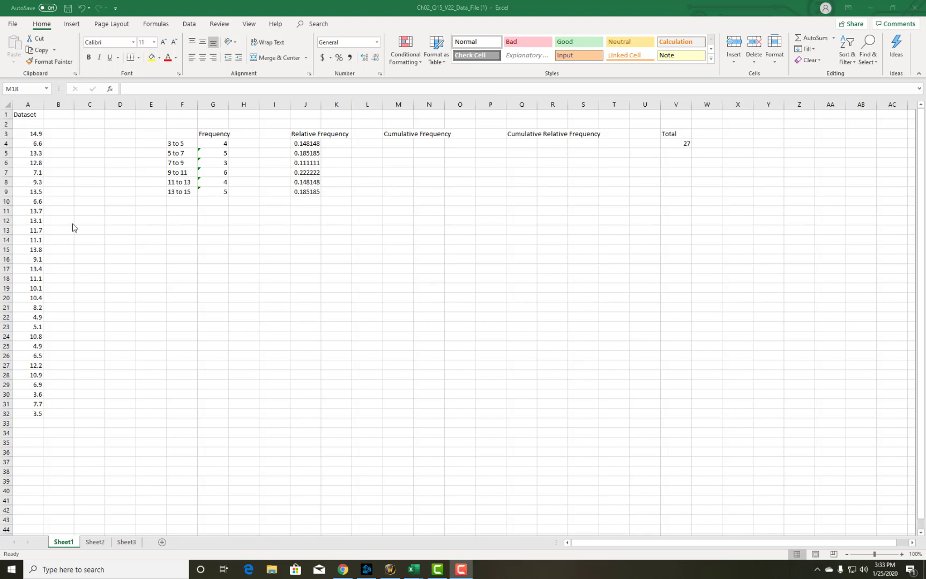
# Step: Inspect the COUNTIFS formula and its two criteria in G4, the frequency of the 3 to 5 class
pyautogui.click(212, 143)
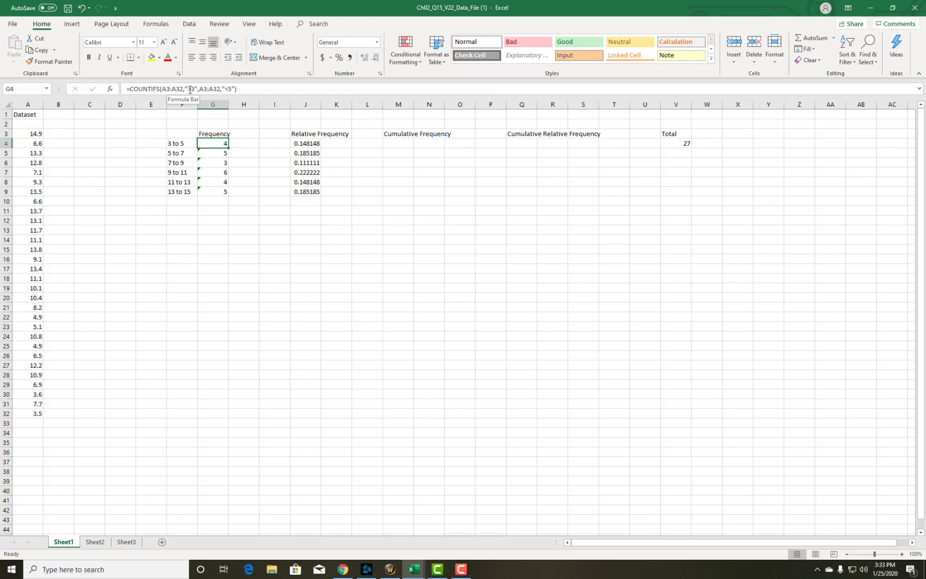
pyautogui.click(231, 89)
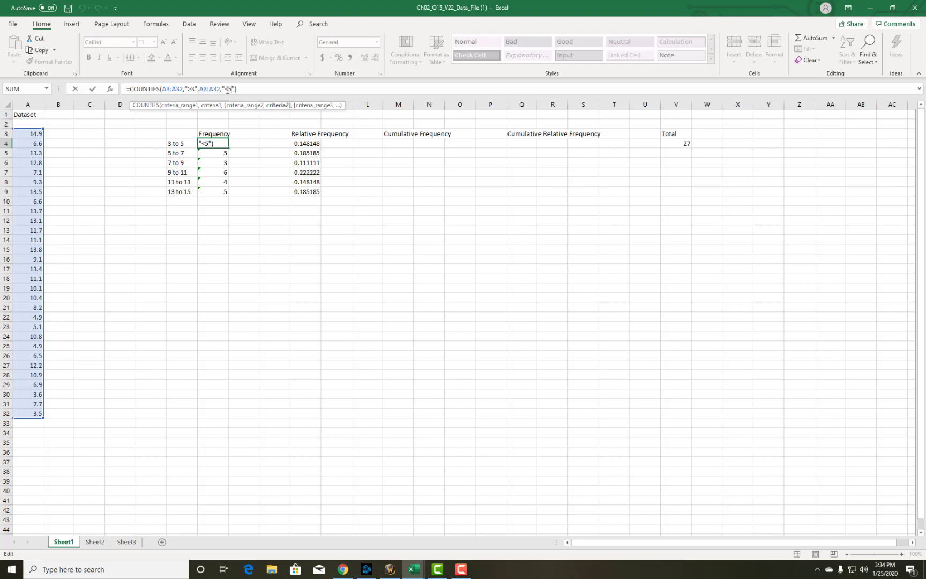
pyautogui.press('Return')
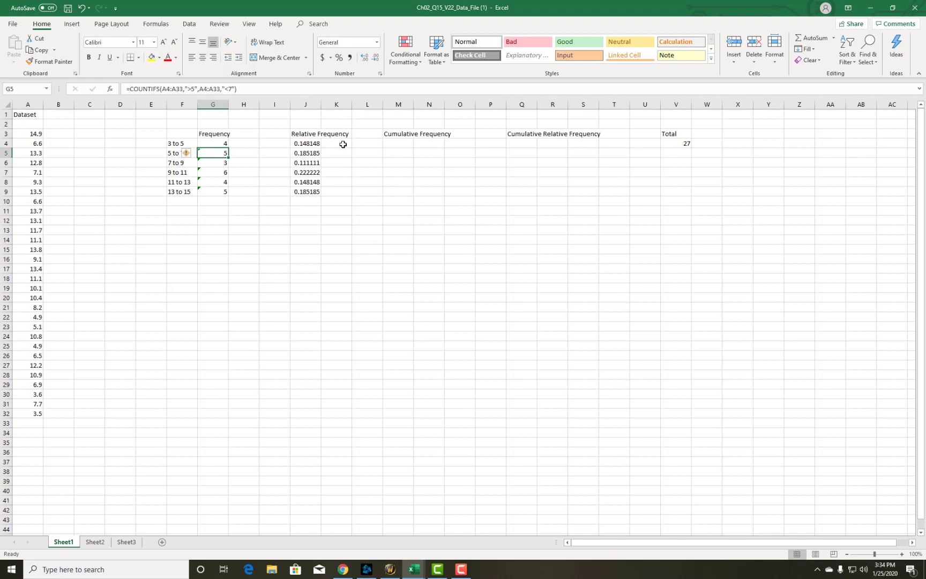
# Step: Fill the Cumulative Frequency column in M4:M9 with 4, 9, 12, 18, 22 and 27
pyautogui.click(391, 145)
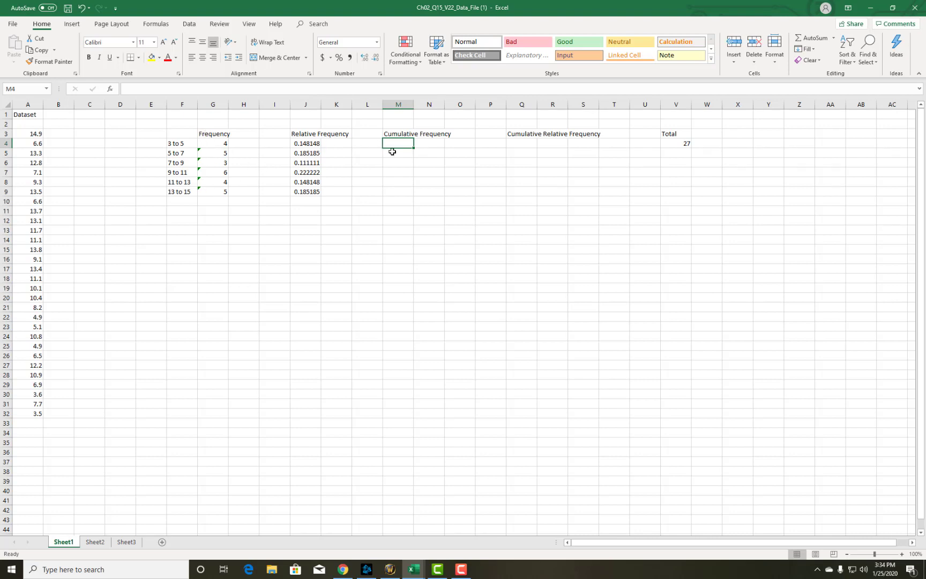
pyautogui.write('4')
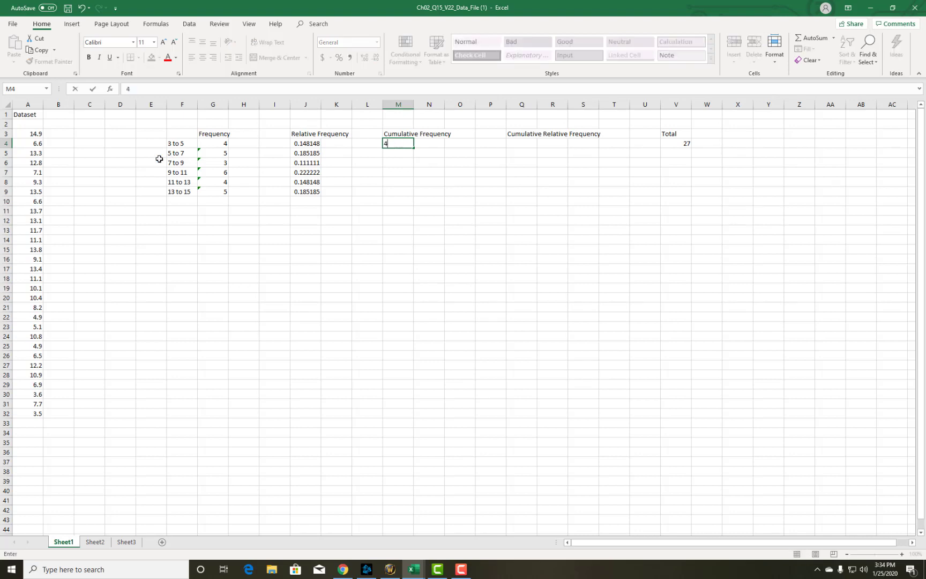
pyautogui.press('Return')
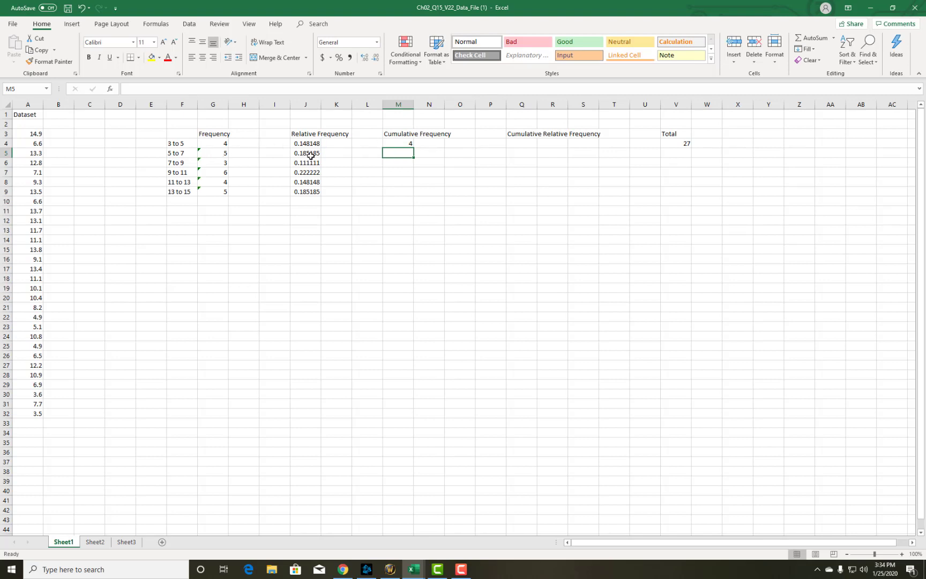
pyautogui.write('9')
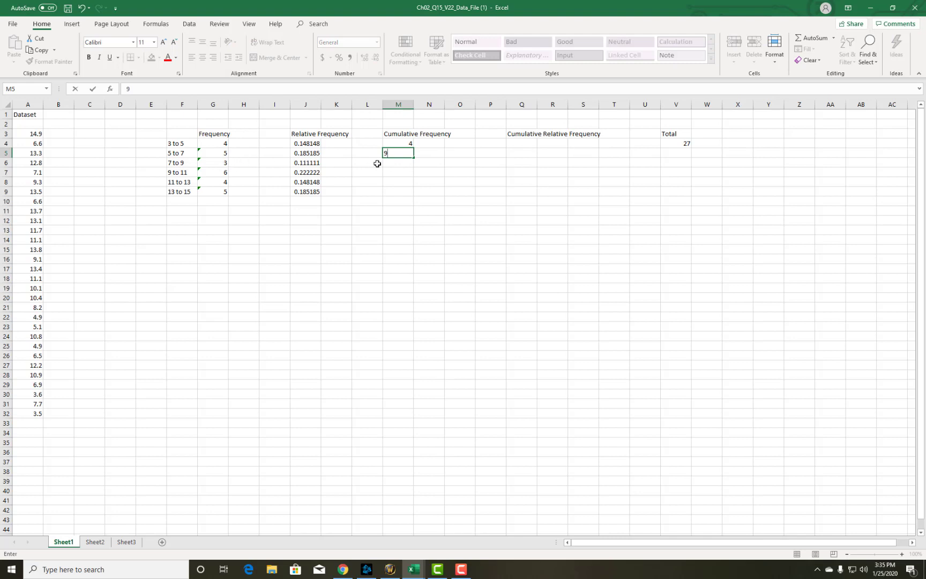
pyautogui.click(397, 163)
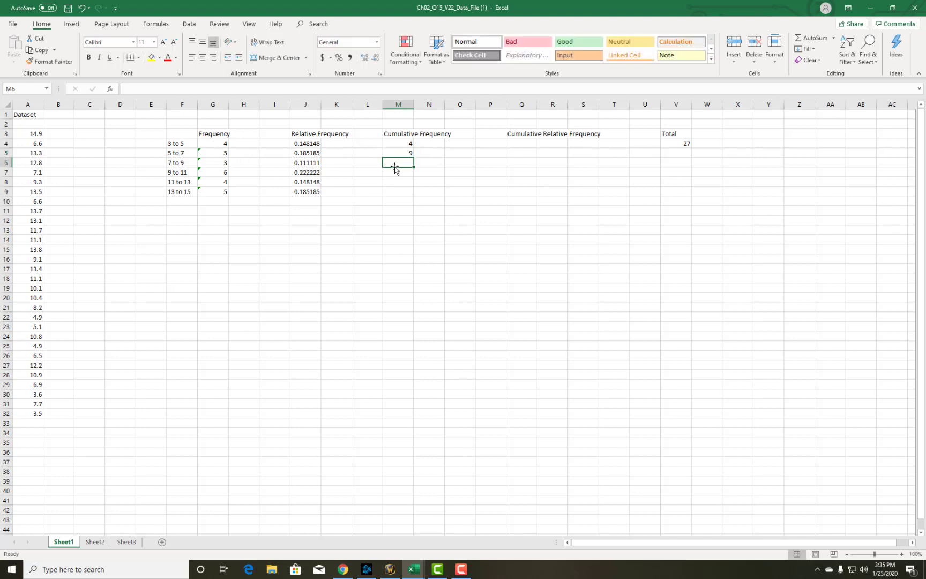
pyautogui.write('12')
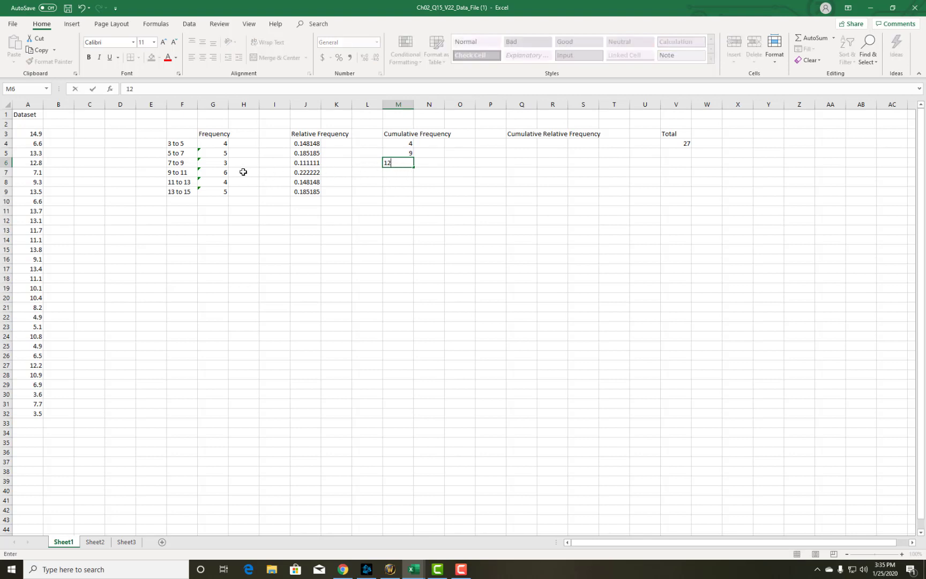
pyautogui.press('Return')
pyautogui.write('18')
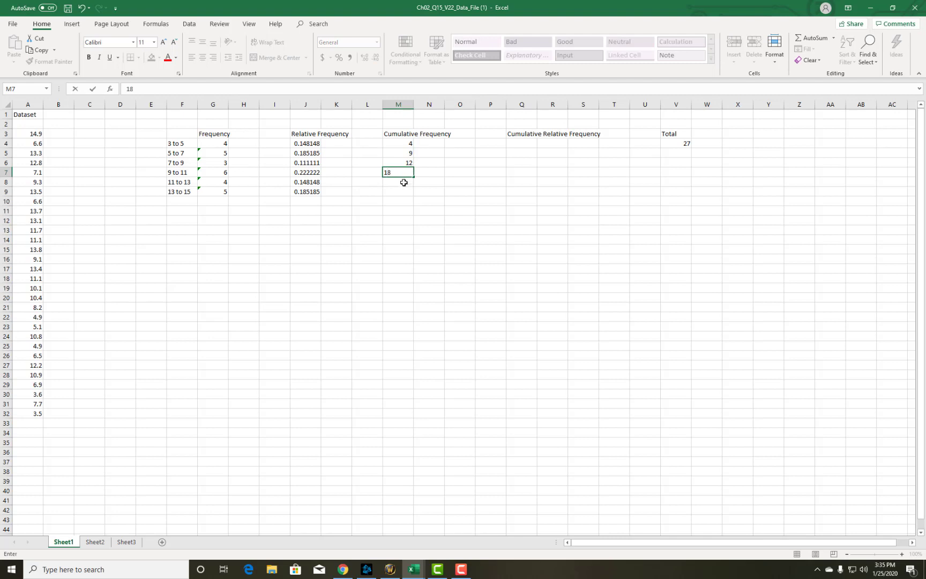
pyautogui.press('Return')
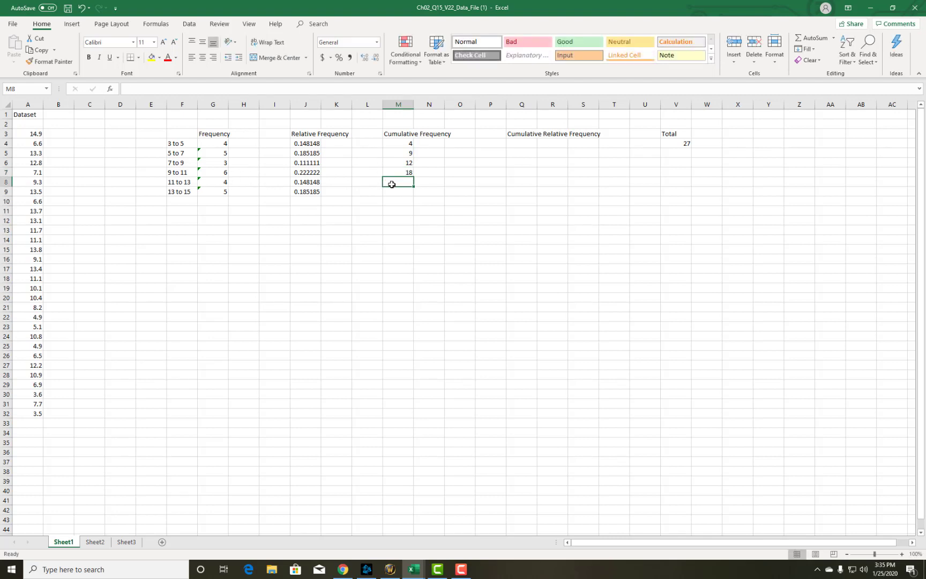
pyautogui.write('22')
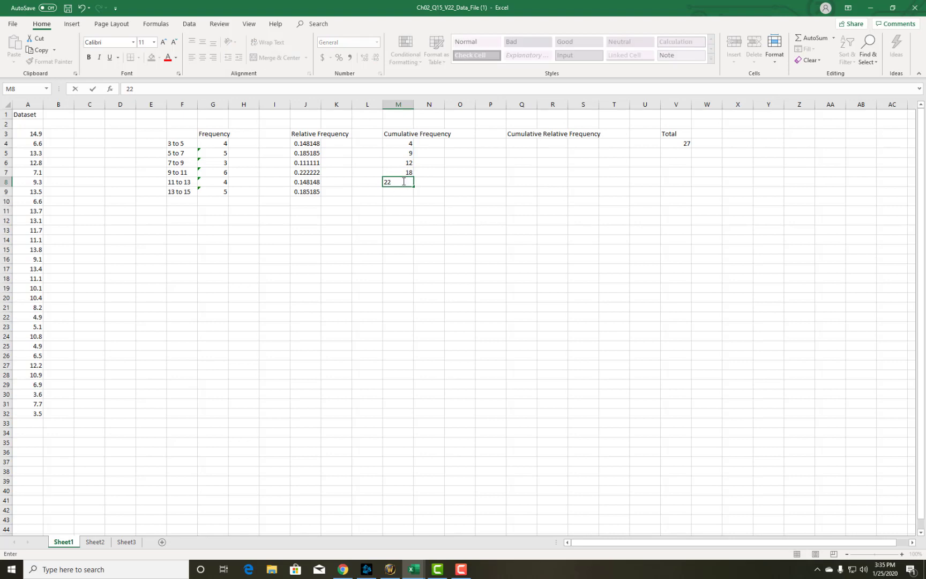
pyautogui.click(398, 192)
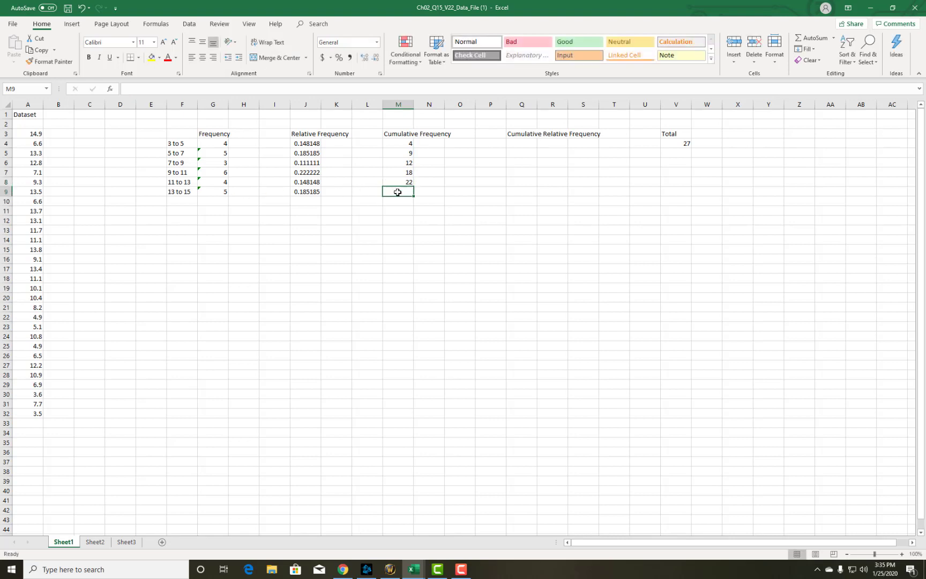
pyautogui.write('27')
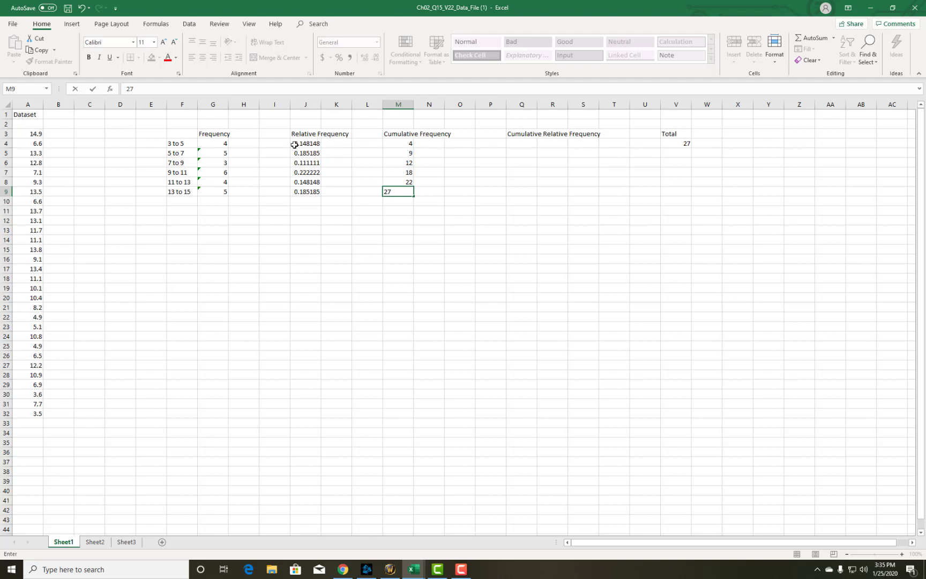
# Step: Enter =SUM(J4) in Q4 as the cumulative relative frequency of the 3 to 5 class
pyautogui.click(517, 144)
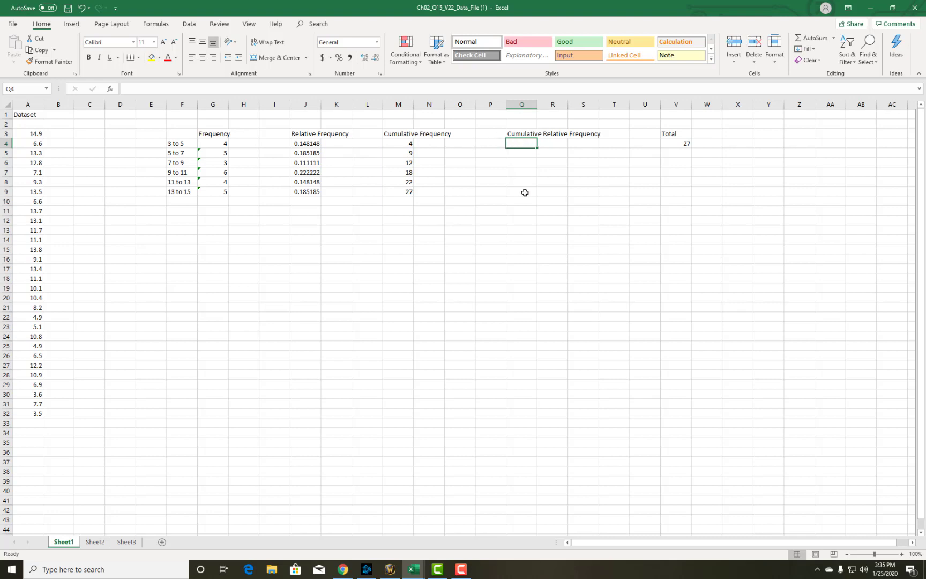
pyautogui.write('=')
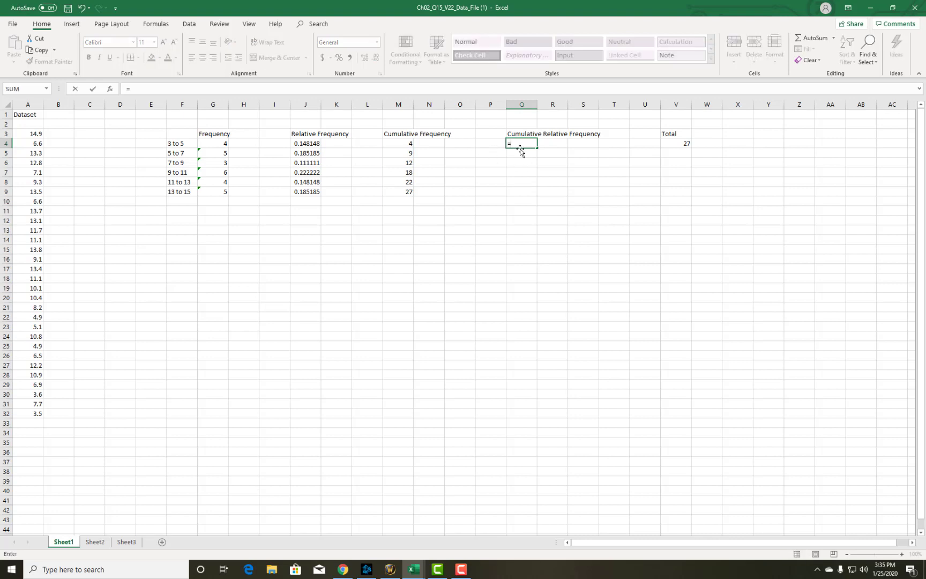
pyautogui.write('sum')
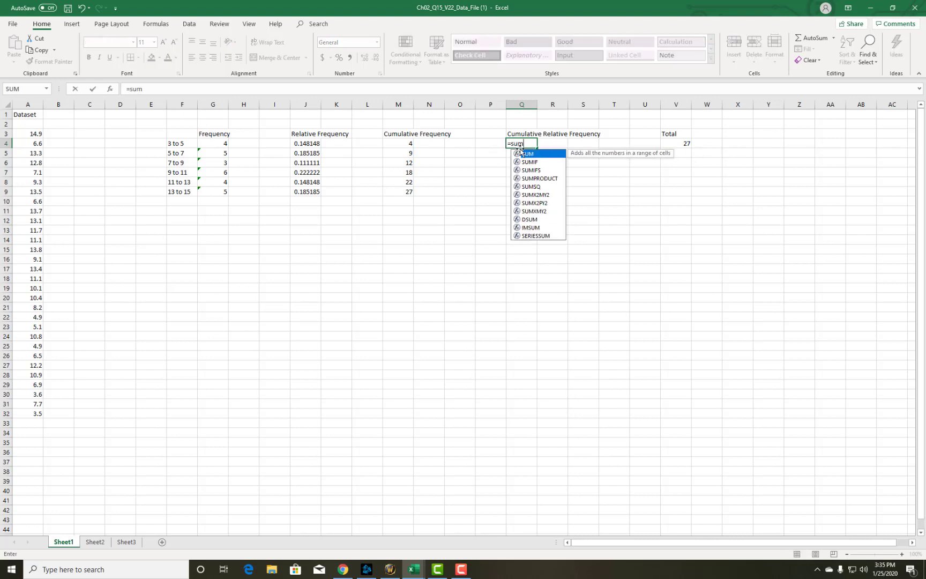
pyautogui.write('=')
pyautogui.press('BackSpace')
pyautogui.write('(')
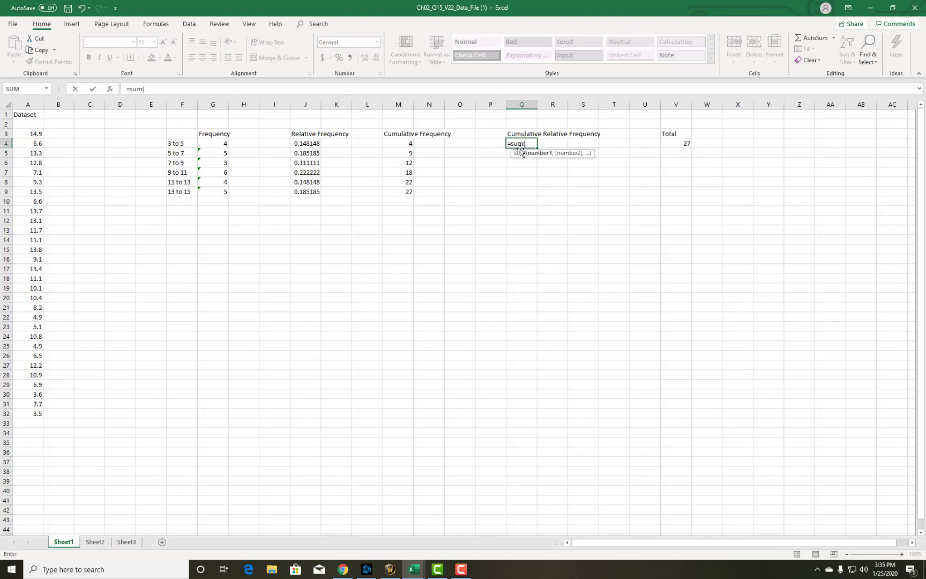
pyautogui.click(306, 143)
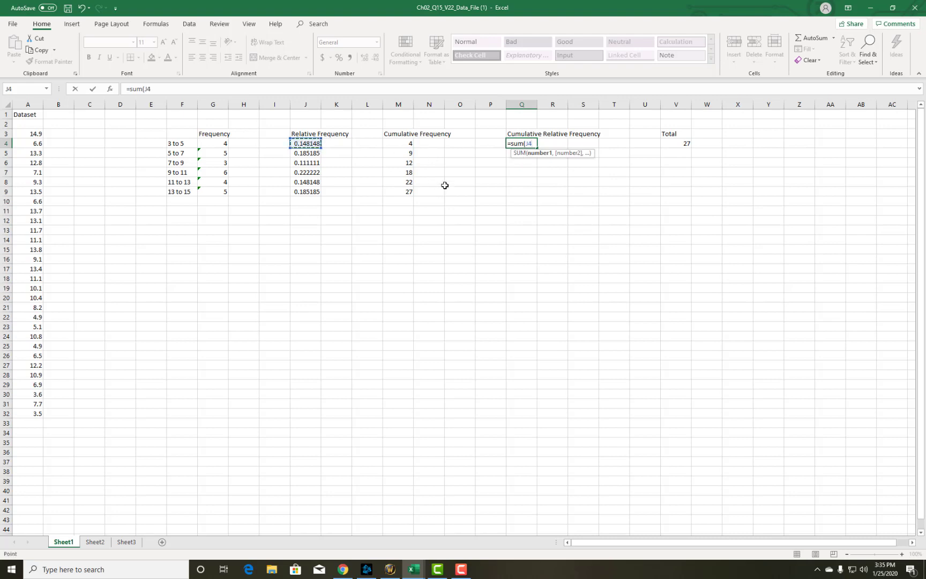
pyautogui.press('Return')
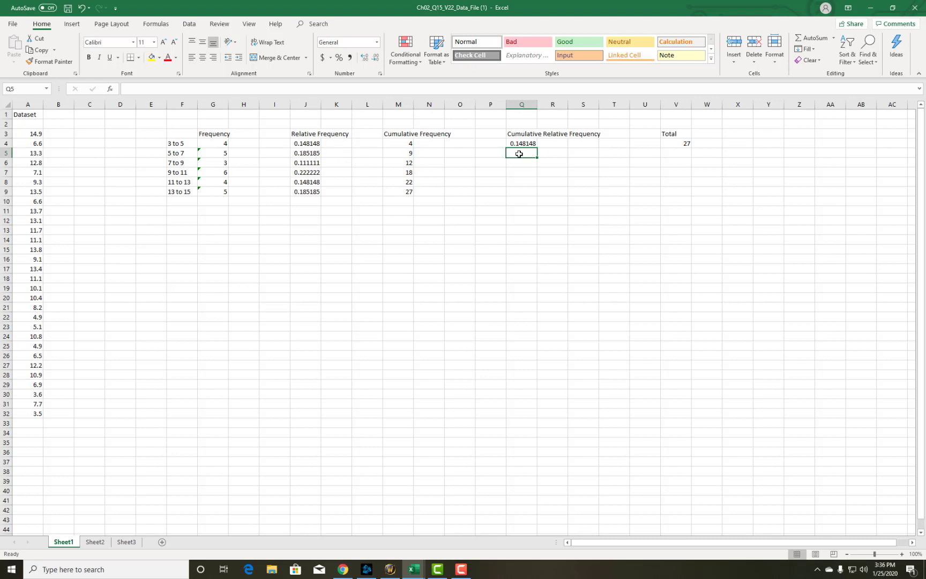
# Step: Enter =SUM(Q4,J5) in Q5 for the 5 to 7 class and check the formula
pyautogui.write('=sum')
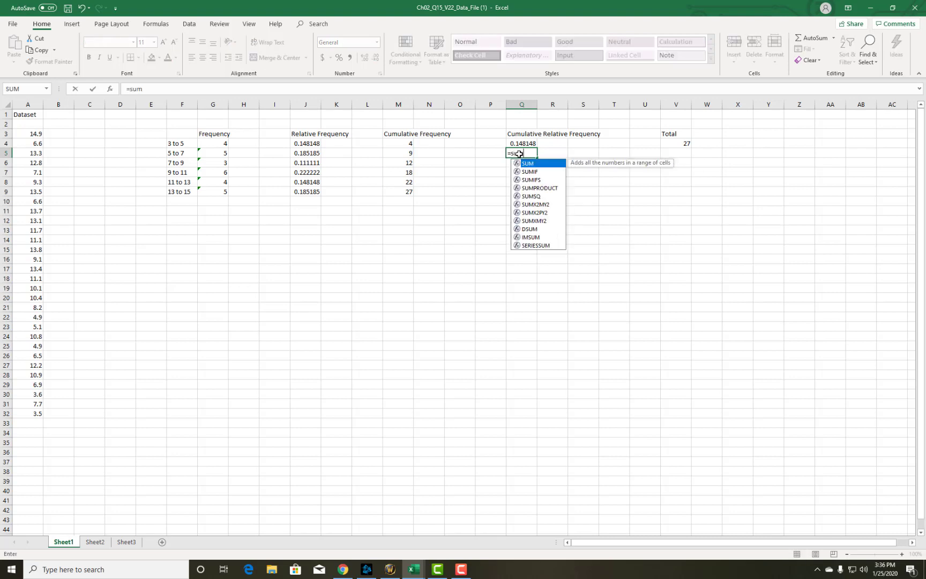
pyautogui.write('(')
pyautogui.click(519, 144)
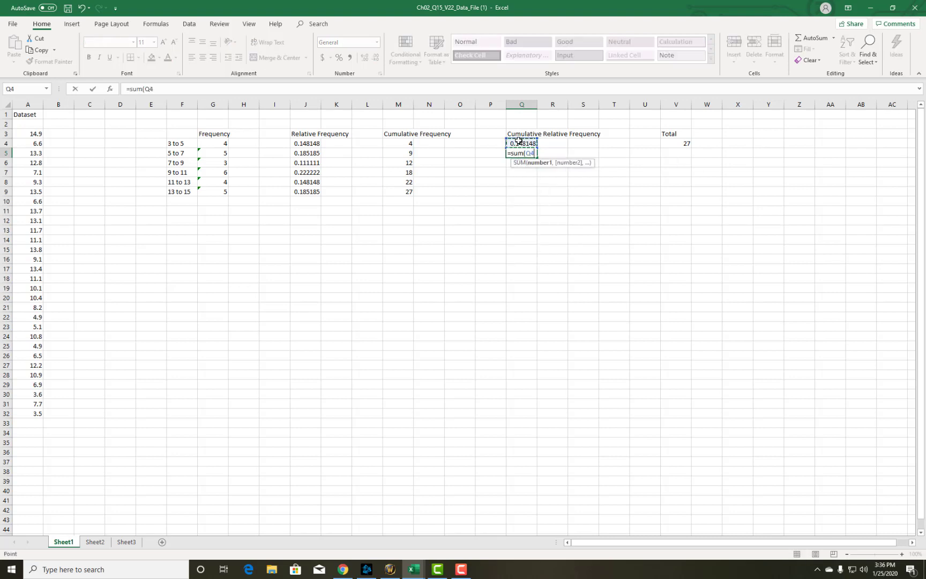
pyautogui.write(',')
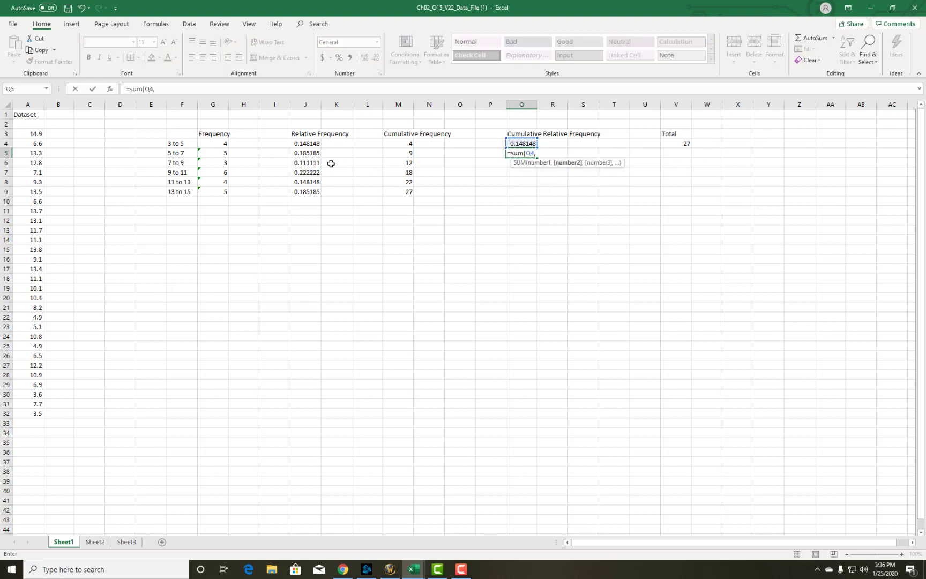
pyautogui.click(305, 153)
pyautogui.press('Return')
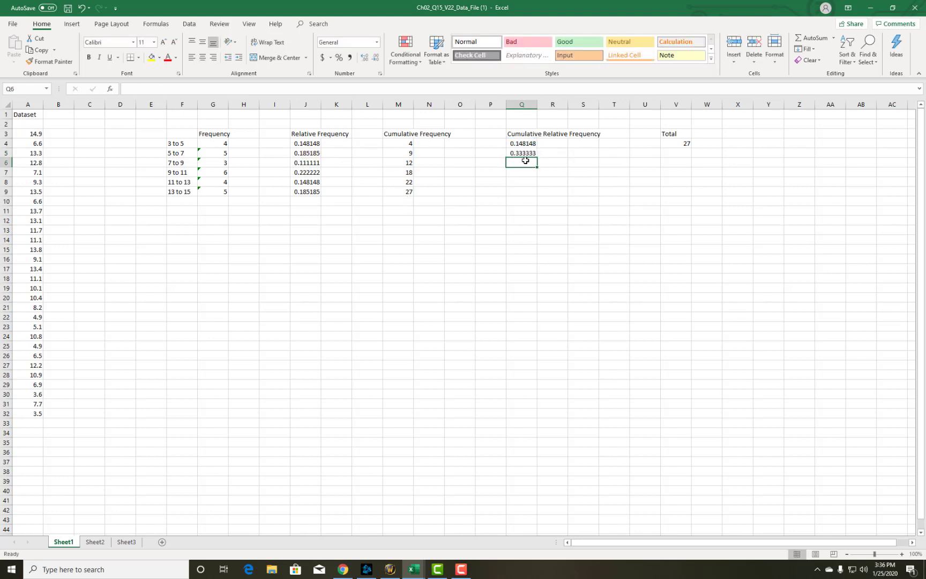
pyautogui.press('Up')
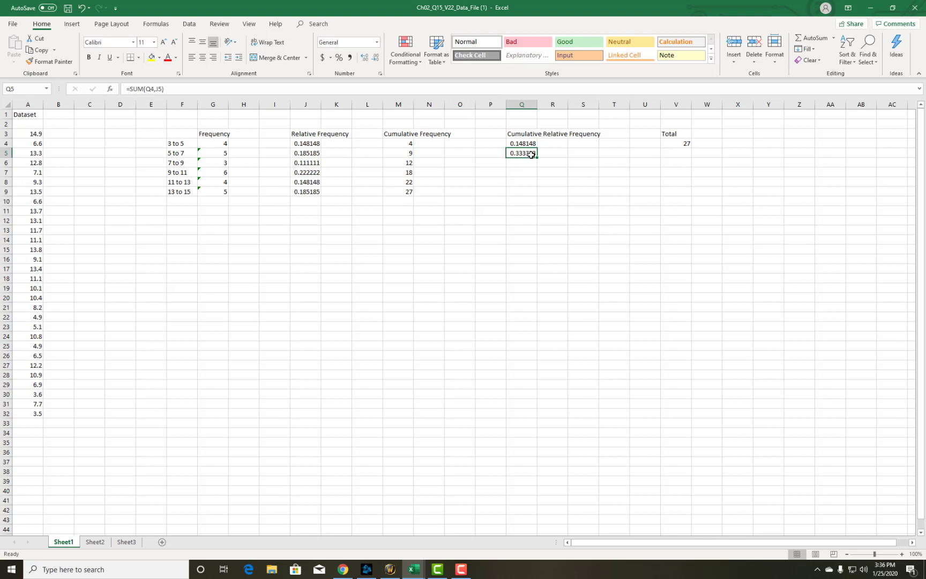
pyautogui.click(531, 160)
pyautogui.click(530, 155)
# Step: Try a cumulative relative frequency formula in Q6 for the 7 to 9 class, entering =SUM(J7)
pyautogui.click(529, 162)
pyautogui.write('=s')
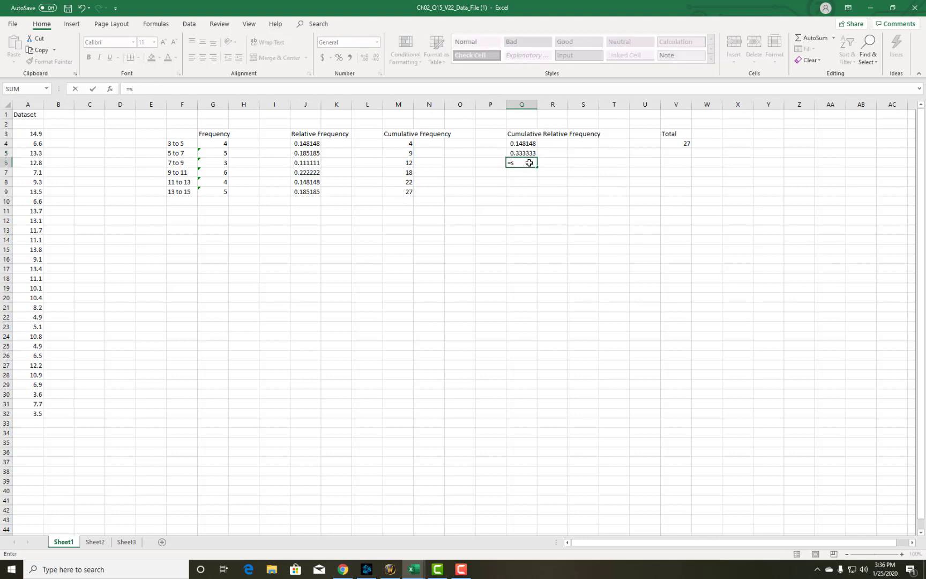
pyautogui.write('um')
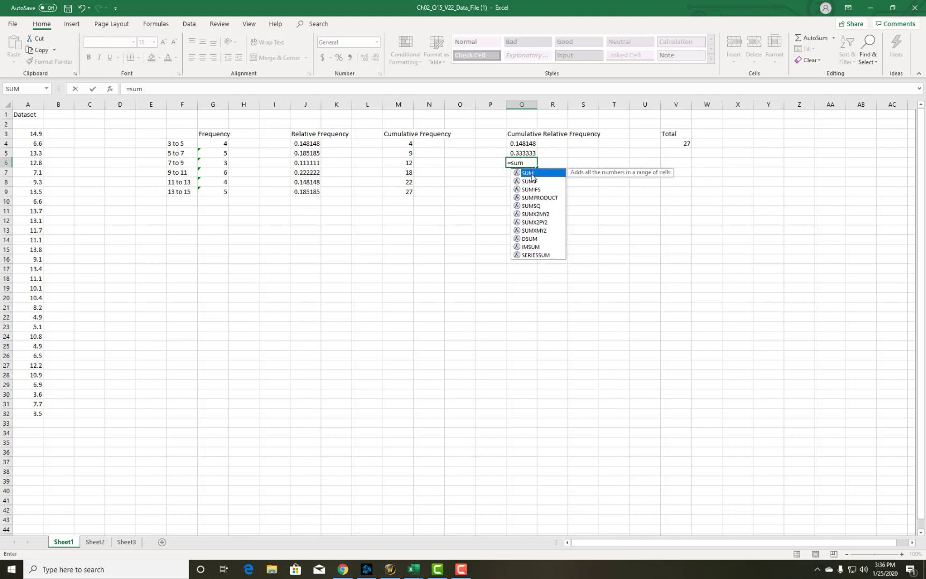
pyautogui.doubleClick(528, 173)
pyautogui.click(528, 153)
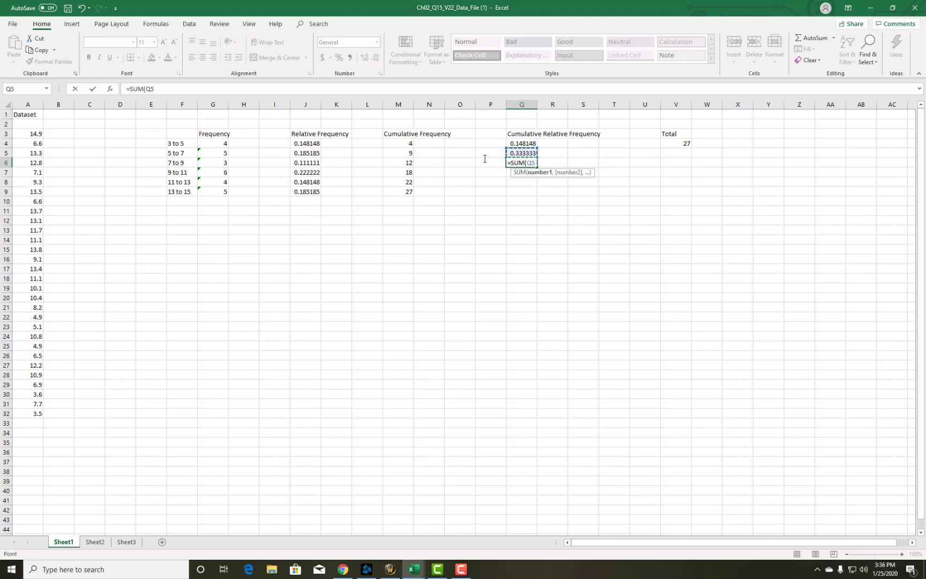
pyautogui.click(312, 170)
pyautogui.press('Return')
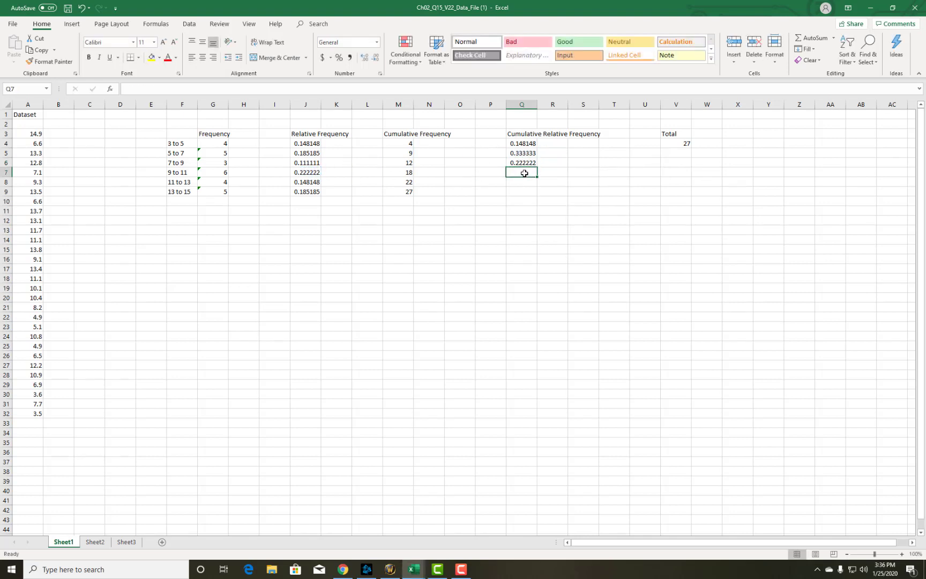
# Step: Clear the cumulative relative frequency formulas from Q6 and Q5
pyautogui.click(526, 164)
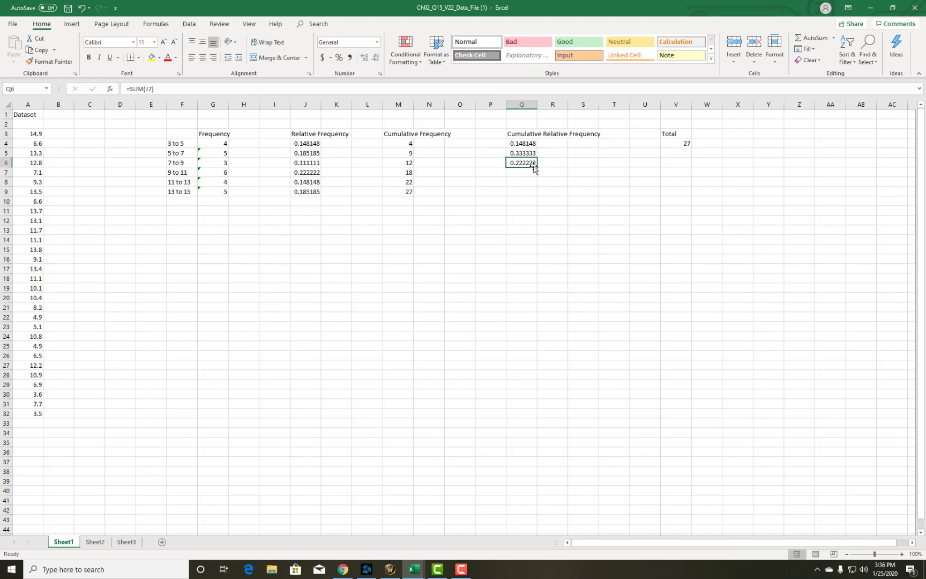
pyautogui.press('Delete')
pyautogui.press('Up')
pyautogui.press('Delete')
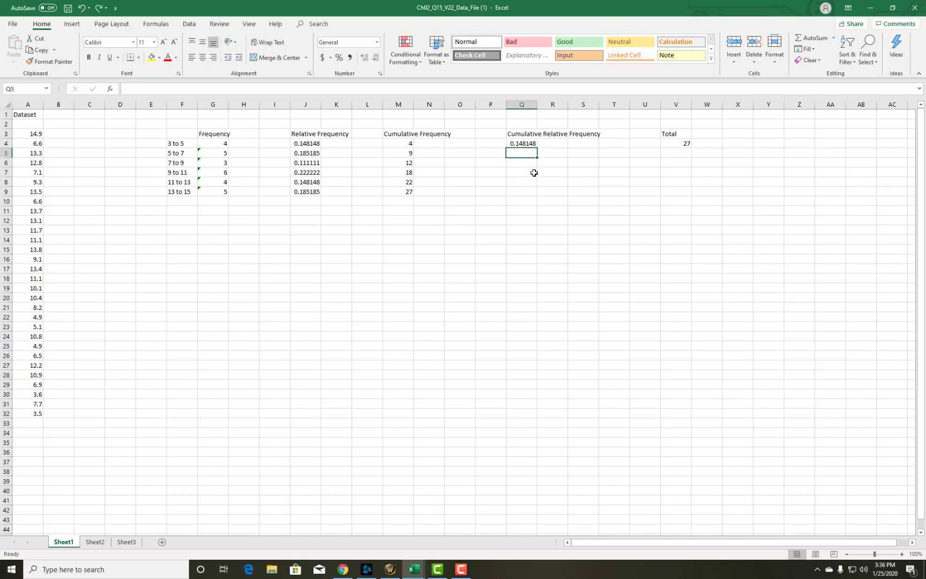
# Step: Enter =SUM(Q4,J5) in Q5 as the cumulative relative frequency of the 5 to 7 class
pyautogui.click(524, 143)
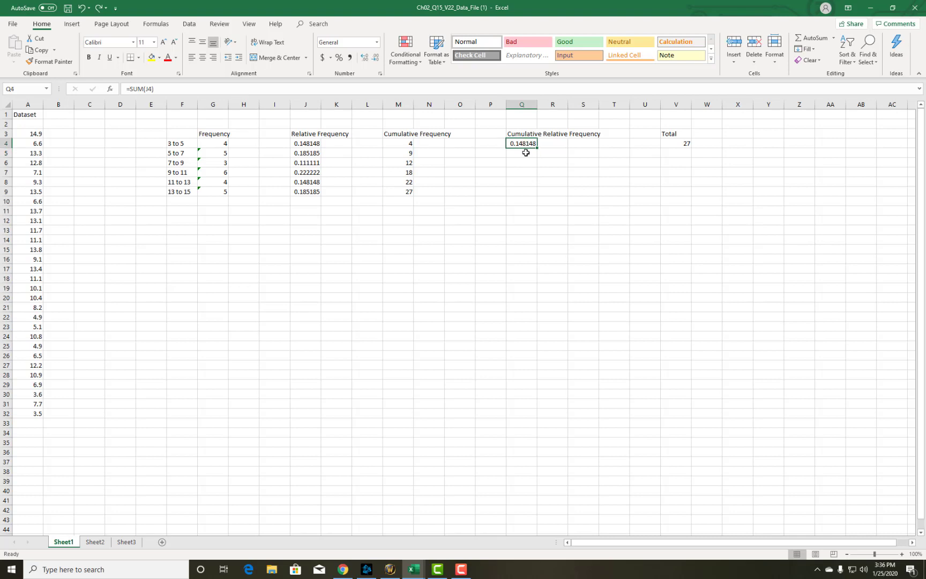
pyautogui.click(525, 153)
pyautogui.write('=sumk')
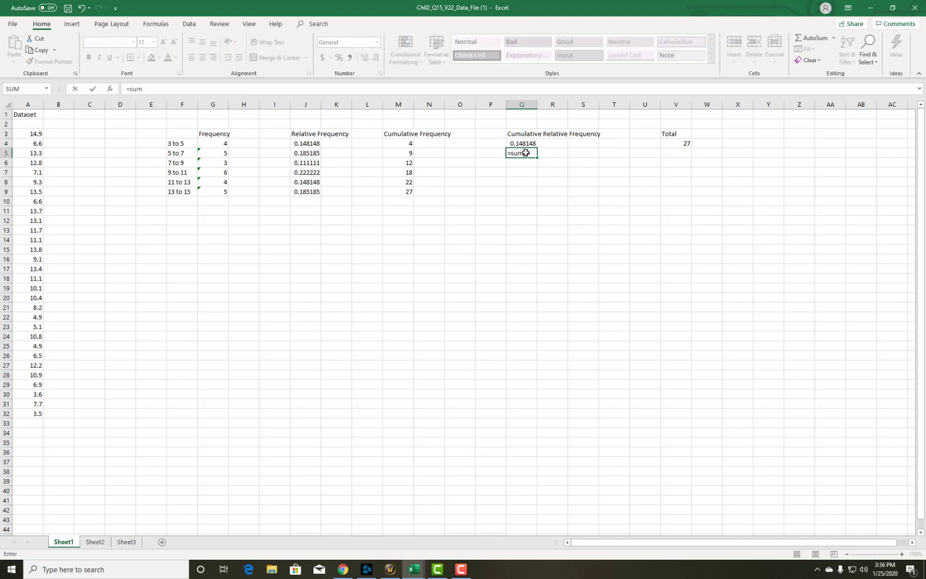
pyautogui.press('BackSpace')
pyautogui.write('(')
pyautogui.click(526, 144)
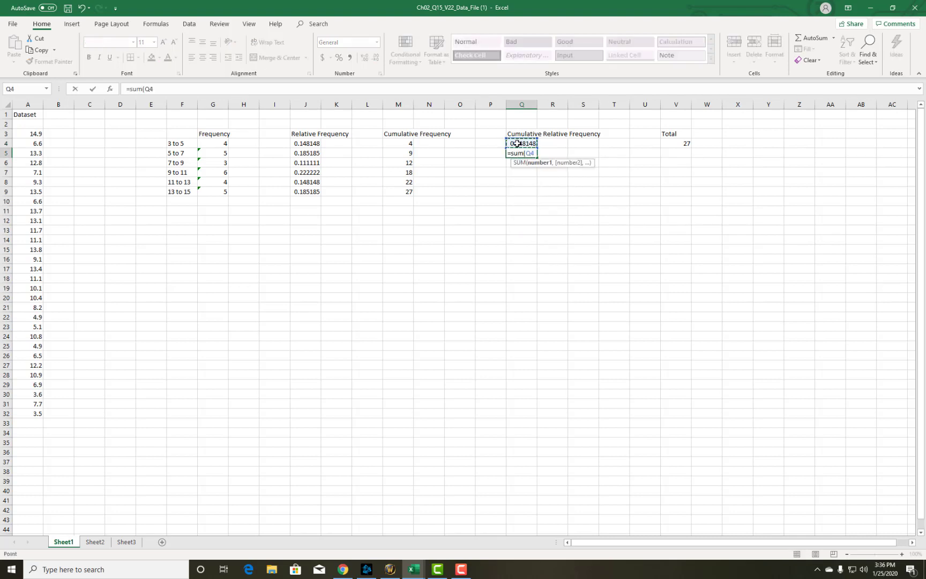
pyautogui.write(',')
pyautogui.click(315, 153)
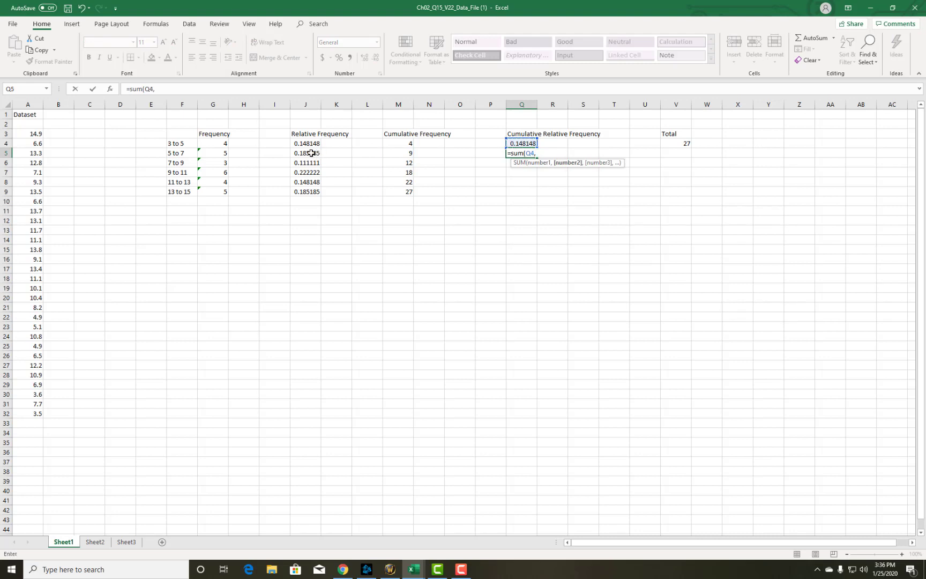
pyautogui.press('Return')
# Step: Enter =SUM(Q5,J6) in Q6 as the cumulative relative frequency of the 7 to 9 class
pyautogui.write('=')
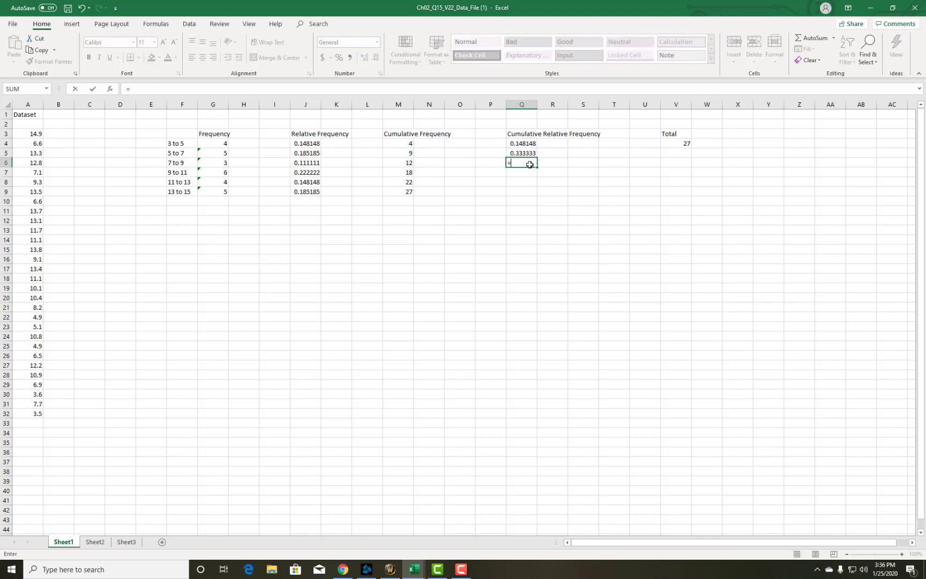
pyautogui.write('sum(')
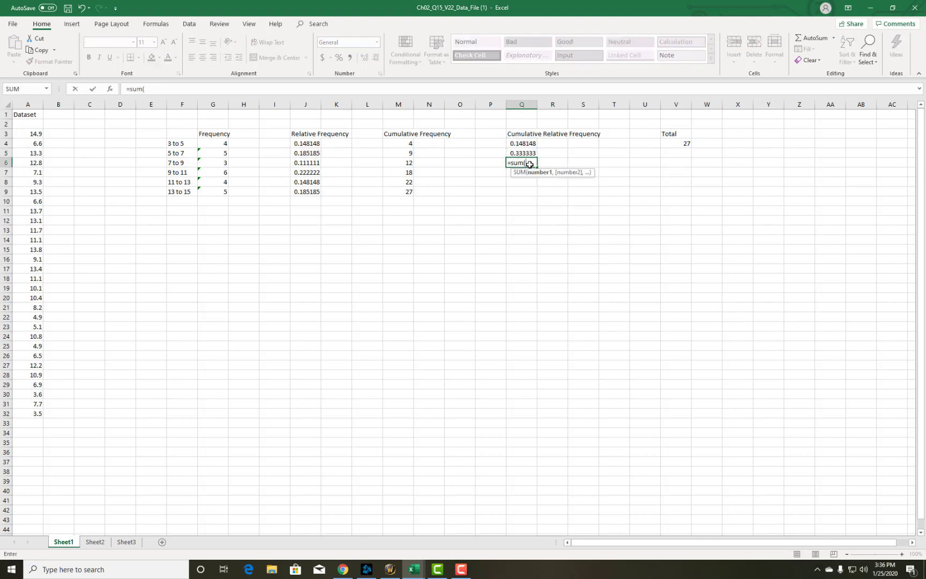
pyautogui.click(528, 153)
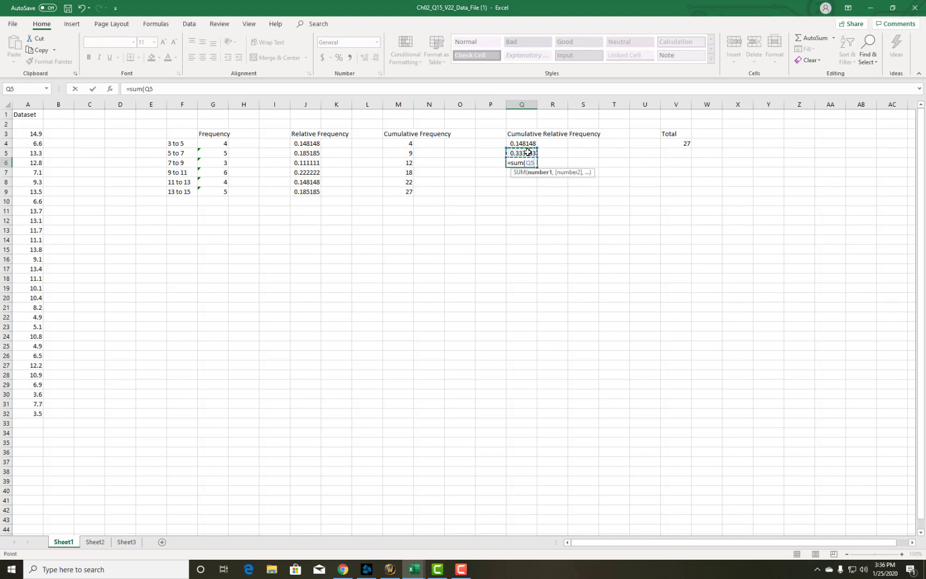
pyautogui.write(',')
pyautogui.click(318, 161)
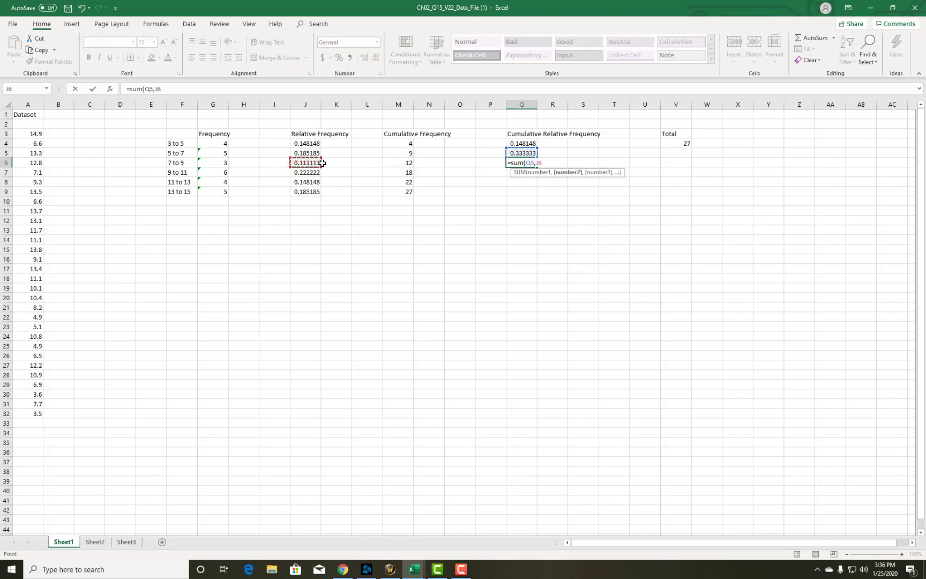
pyautogui.press('Return')
pyautogui.click(528, 164)
# Step: Enter =SUM(Q6,J8) in Q7 as the cumulative relative frequency of the 9 to 11 class
pyautogui.click(520, 174)
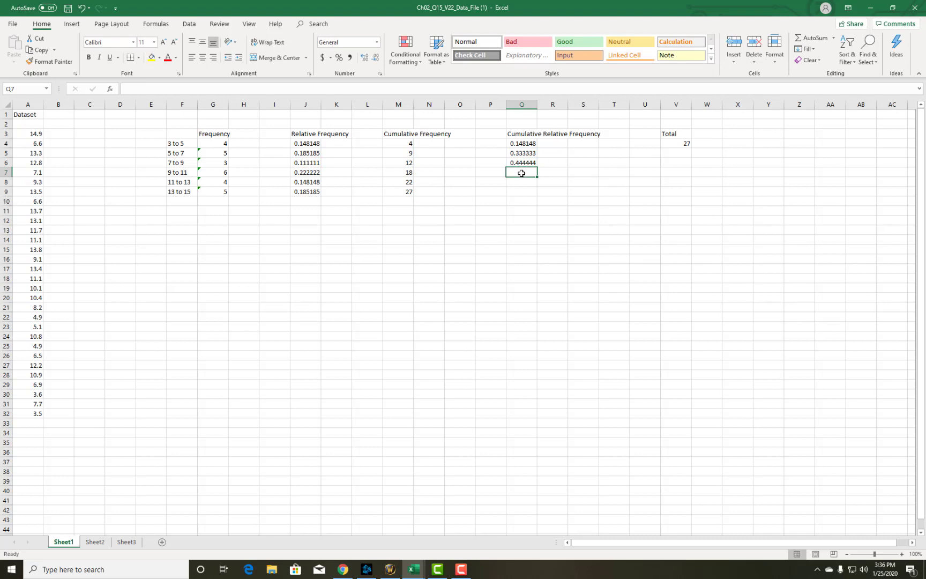
pyautogui.write('=sum(')
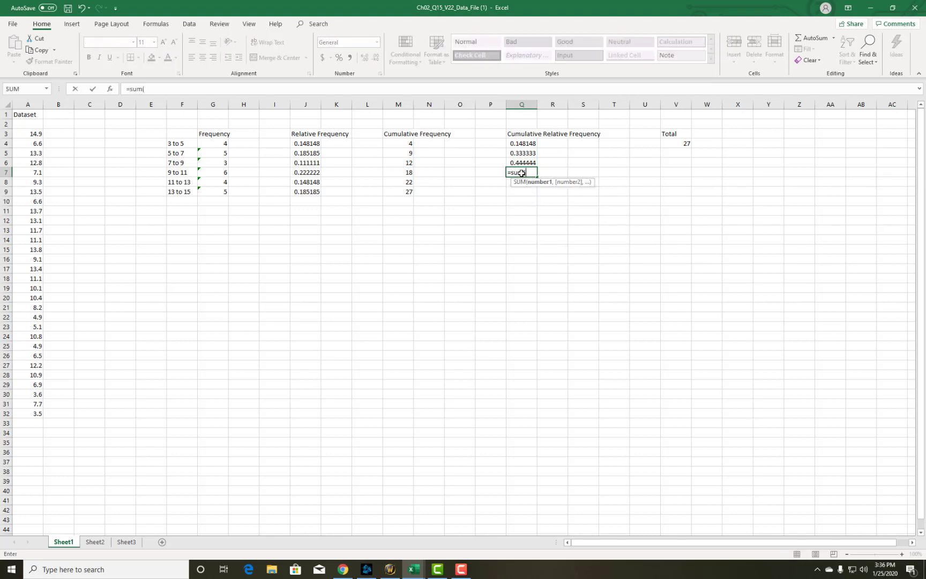
pyautogui.click(524, 162)
pyautogui.write(',')
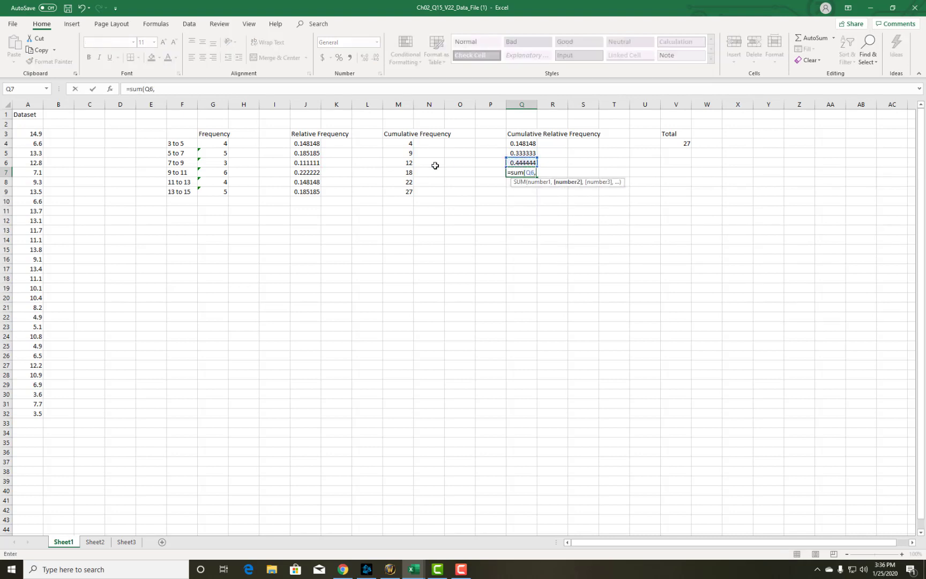
pyautogui.click(315, 182)
pyautogui.press('Return')
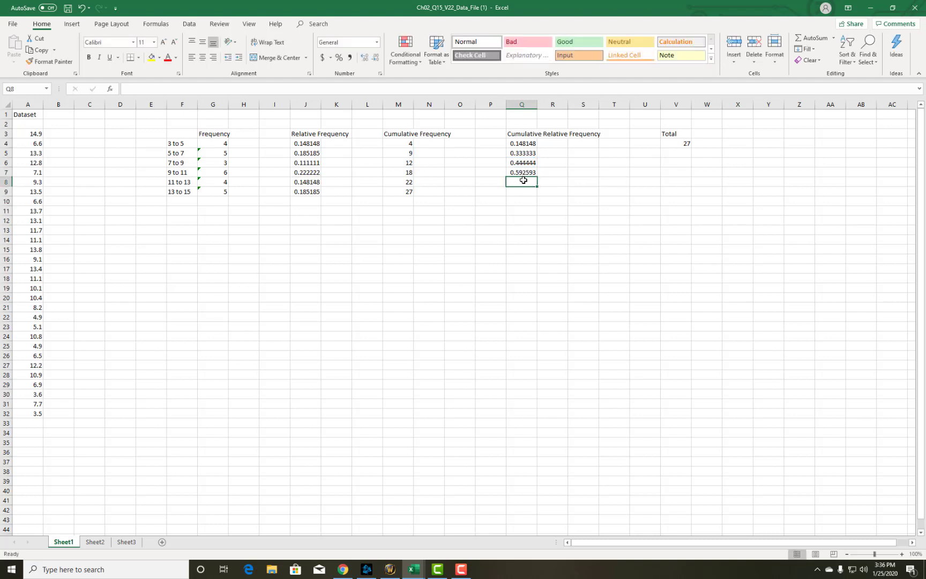
# Step: Enter =SUM(Q7,J9) in Q8 as the cumulative relative frequency of the 11 to 13 class
pyautogui.write('=sum')
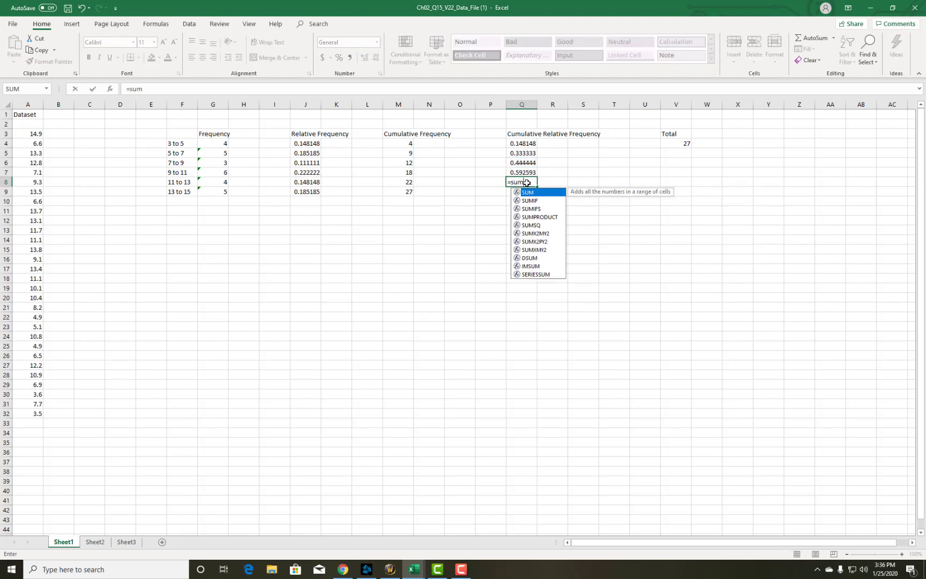
pyautogui.write('(')
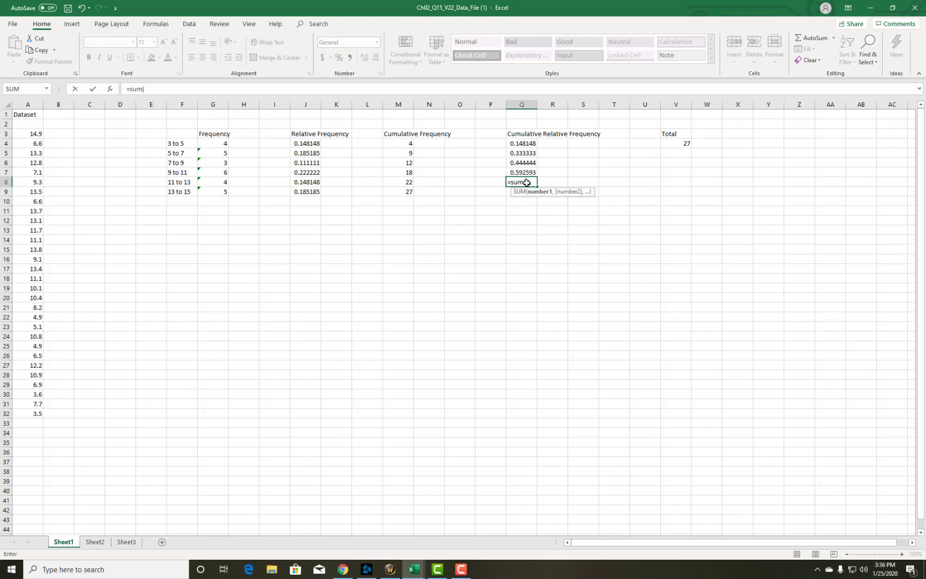
pyautogui.click(307, 192)
pyautogui.click(521, 172)
pyautogui.write(',')
pyautogui.click(303, 192)
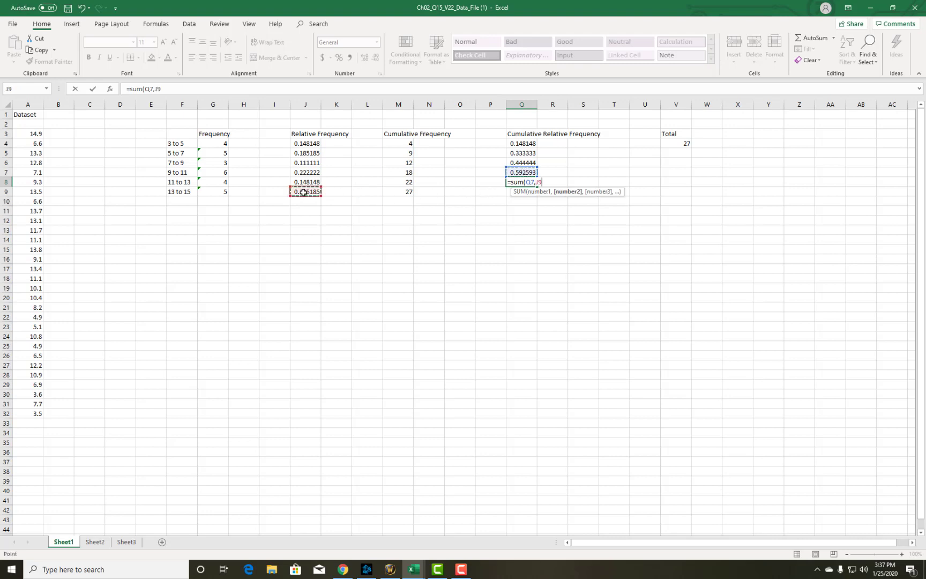
pyautogui.press('Return')
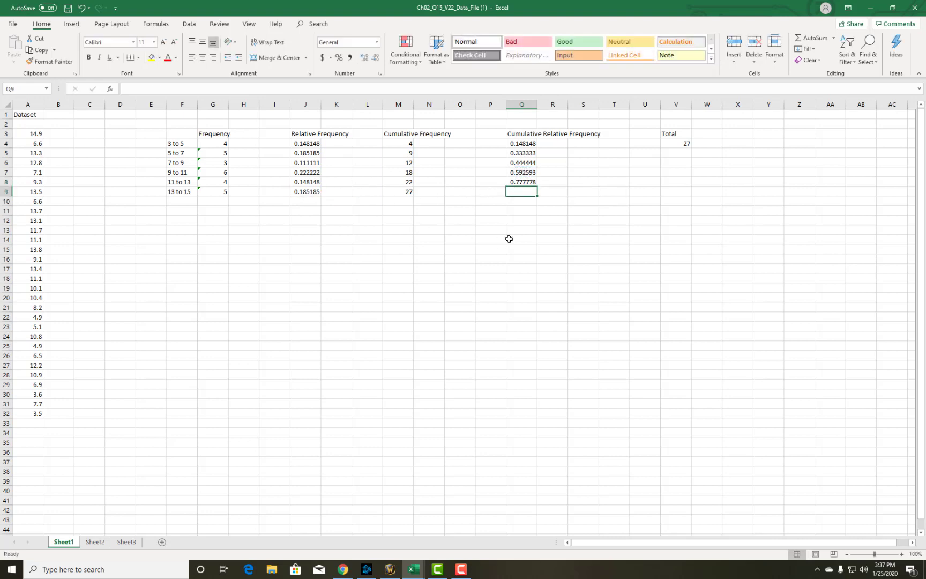
pyautogui.click(530, 184)
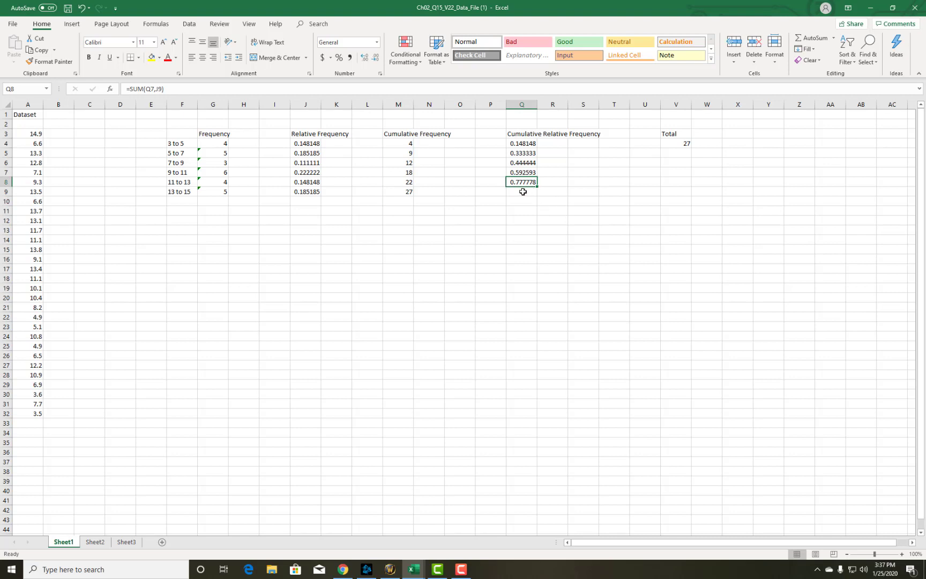
# Step: Enter =SUM(Q8,J9) in Q9 as the cumulative relative frequency of the 13 to 15 class
pyautogui.click(522, 191)
pyautogui.write('=')
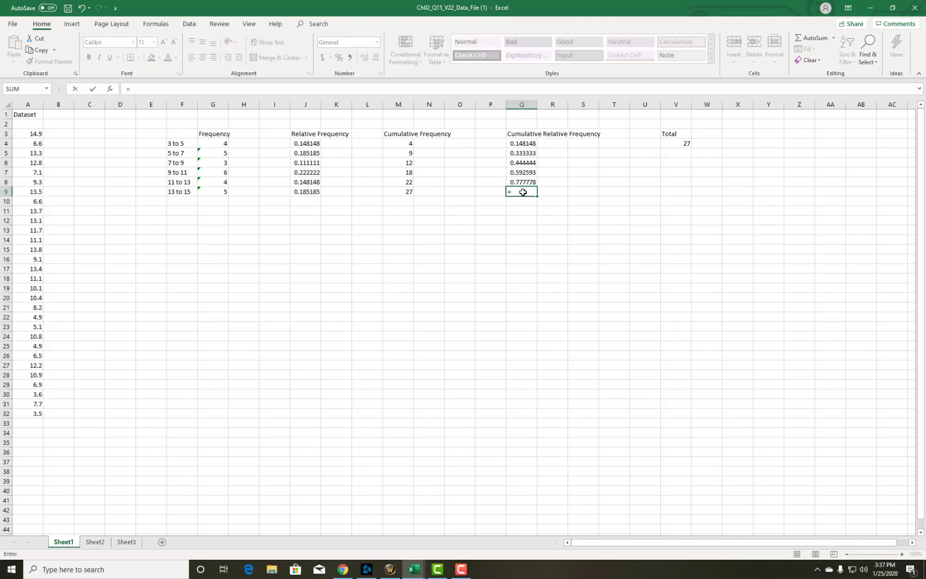
pyautogui.write('sum(')
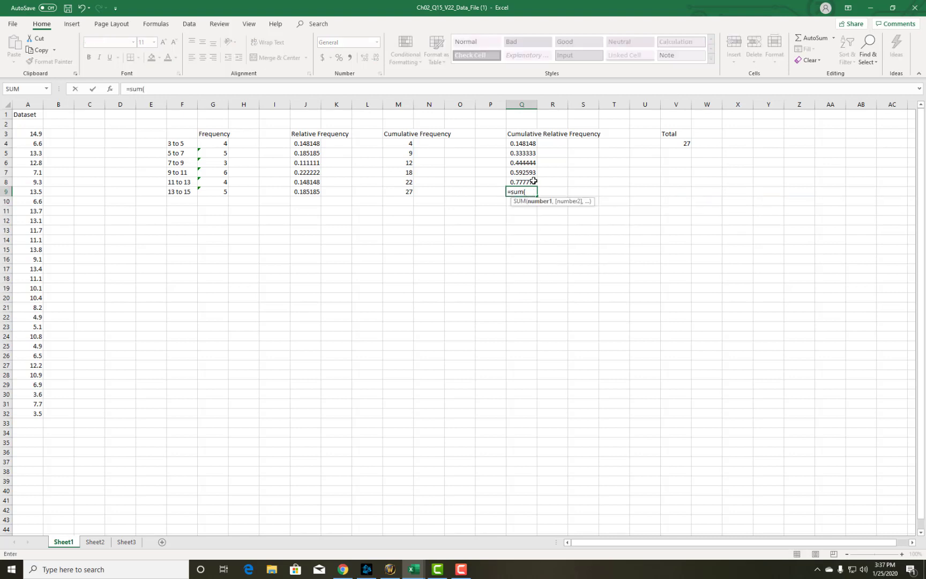
pyautogui.click(533, 181)
pyautogui.write(',')
pyautogui.click(316, 191)
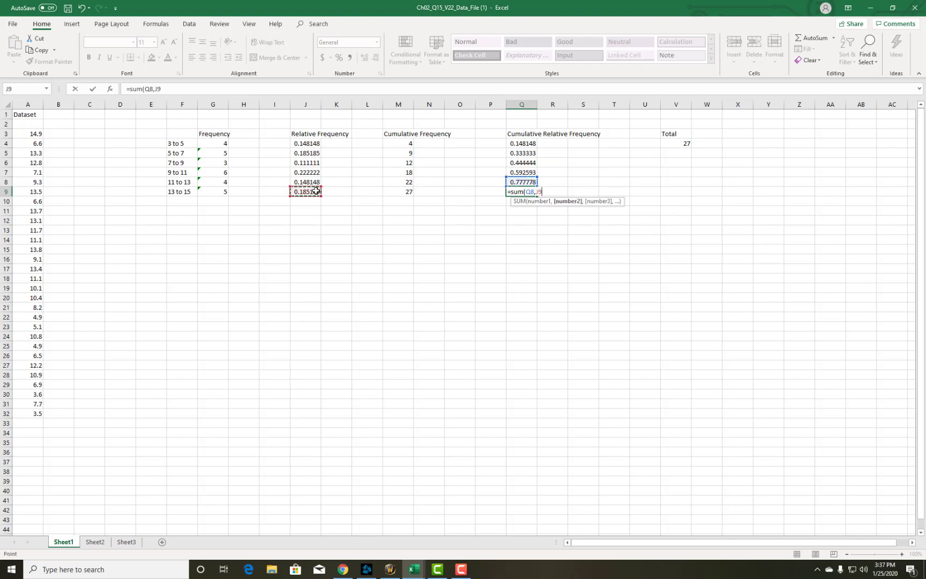
pyautogui.press('Return')
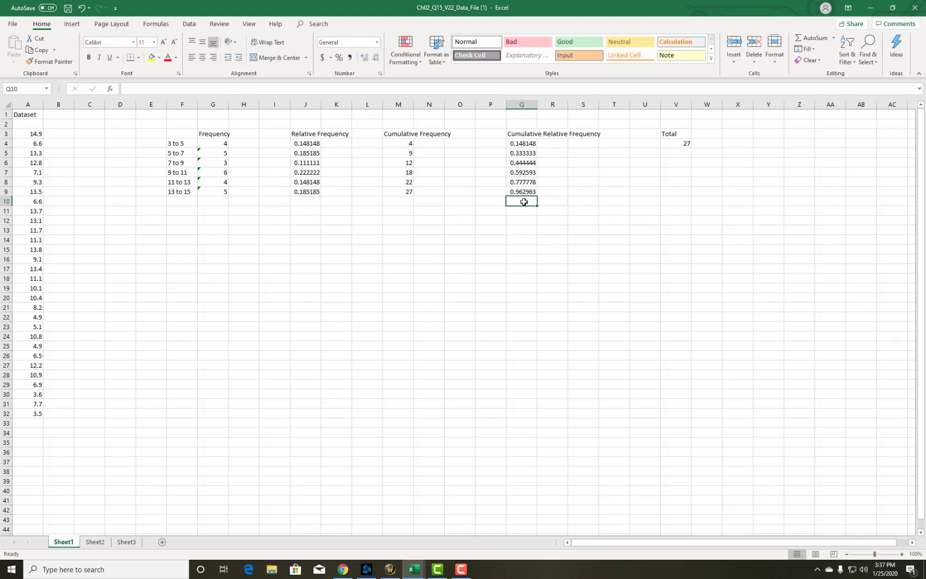
pyautogui.click(533, 227)
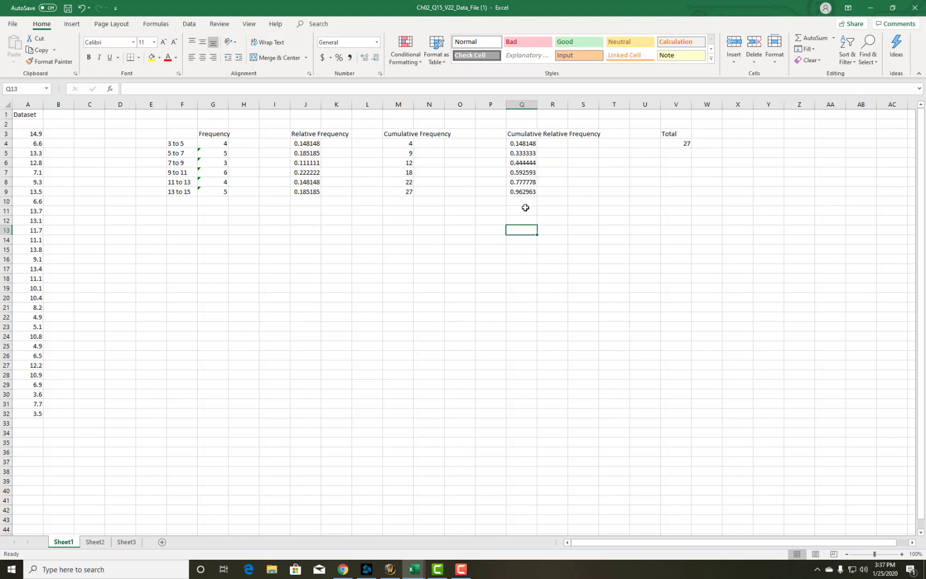